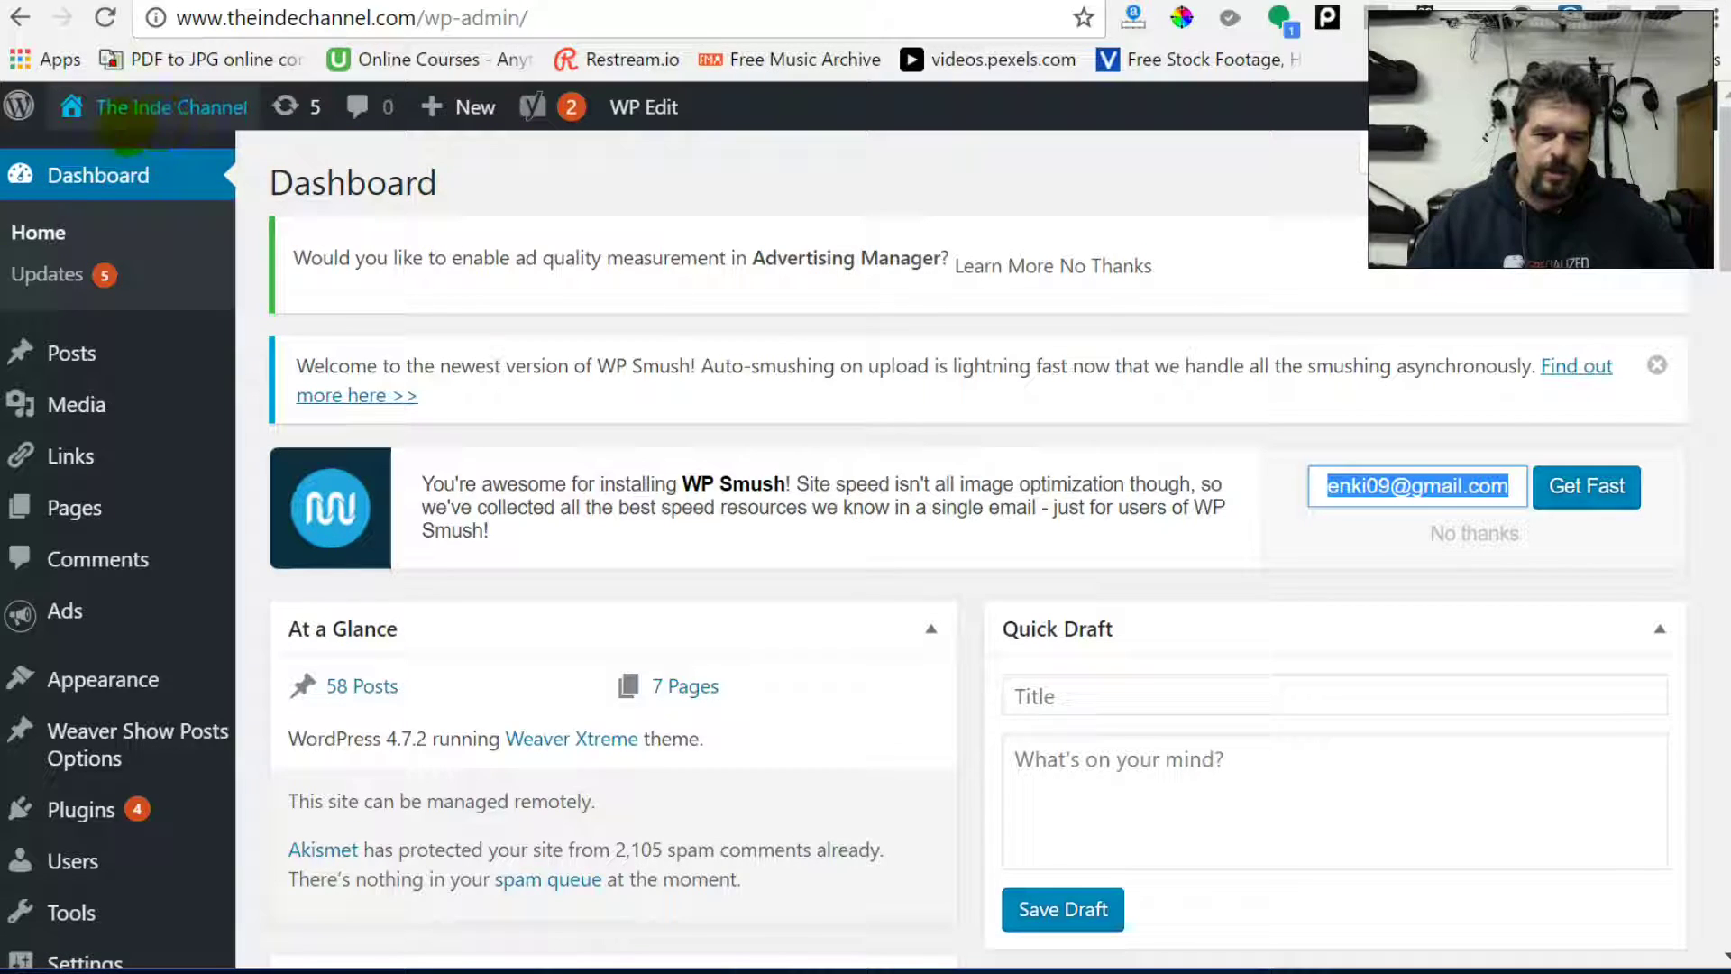
Open the WordPress Updates page and review the plugin and theme updates available for the site
{"action": "mouse_move", "coordinate": [233, 113]}
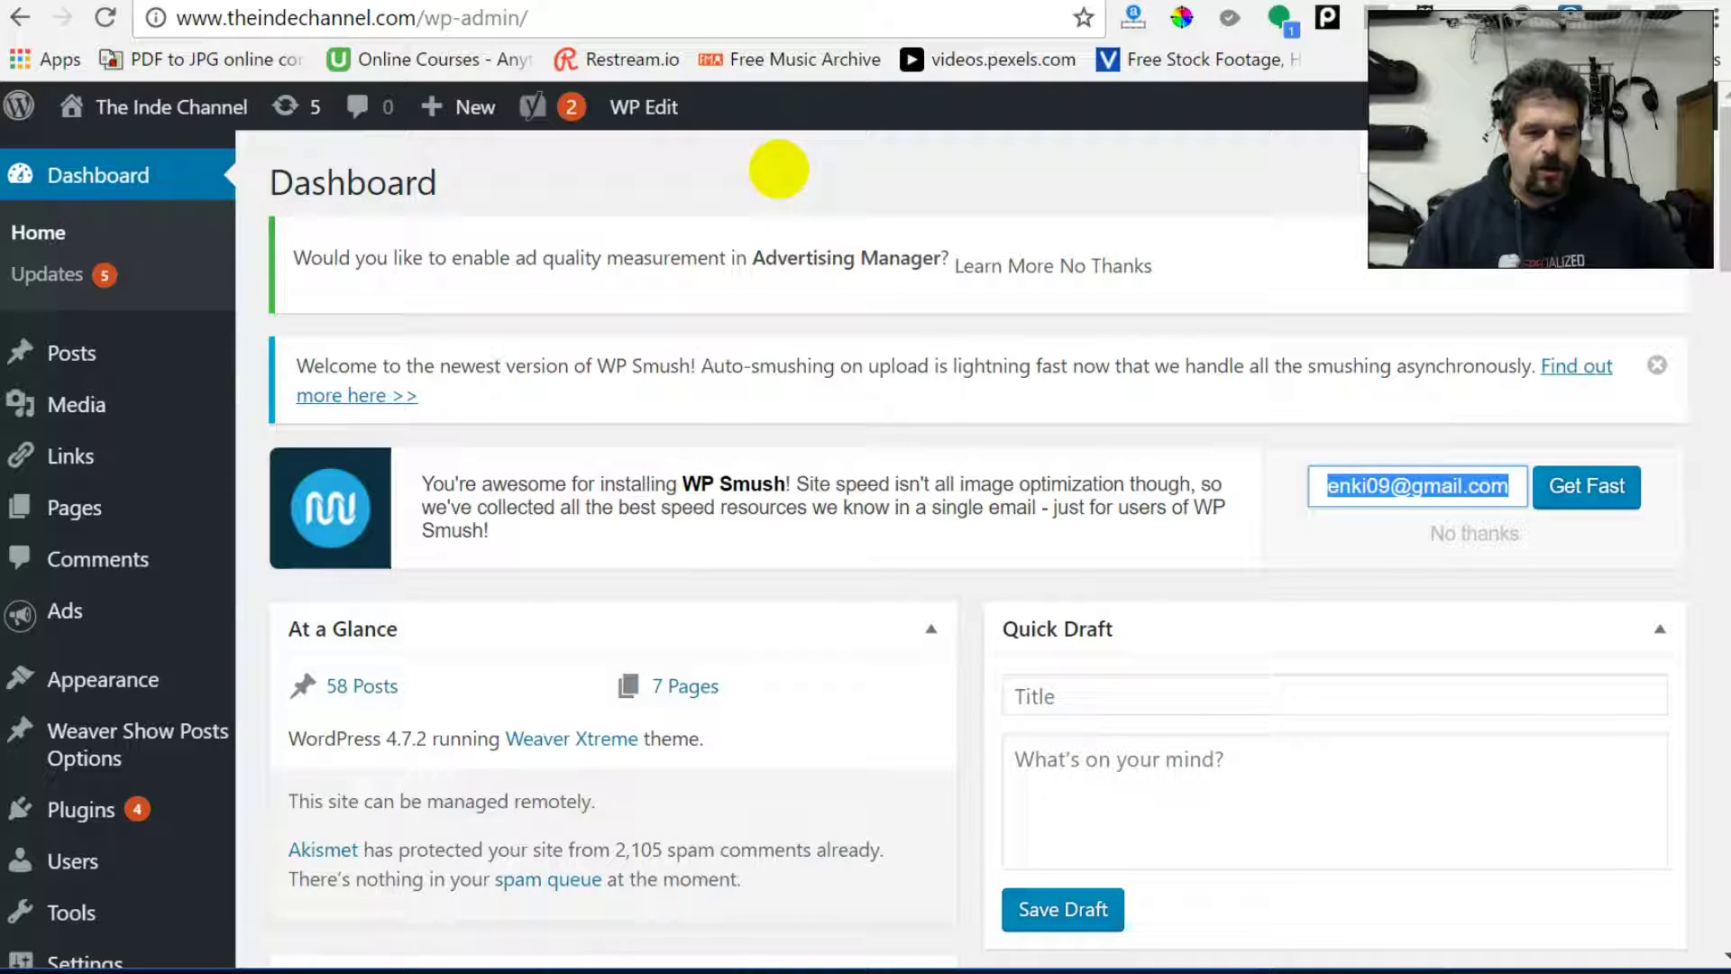
{"action": "mouse_move", "coordinate": [648, 101]}
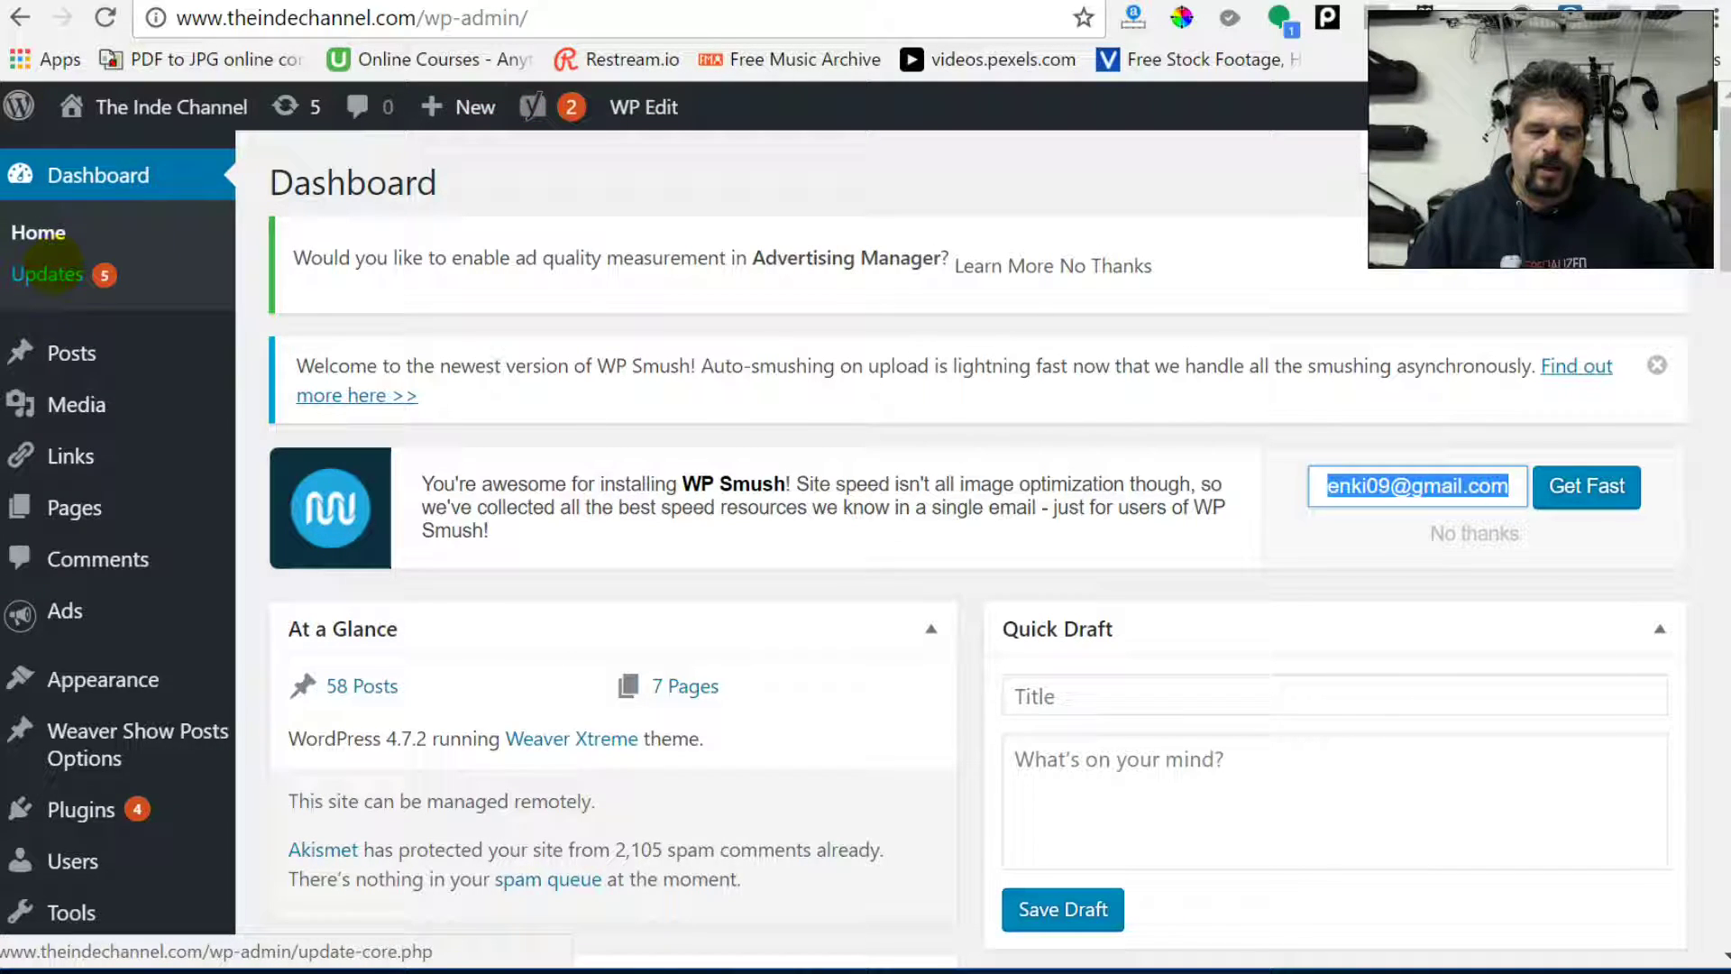
{"action": "left_click", "coordinate": [47, 275]}
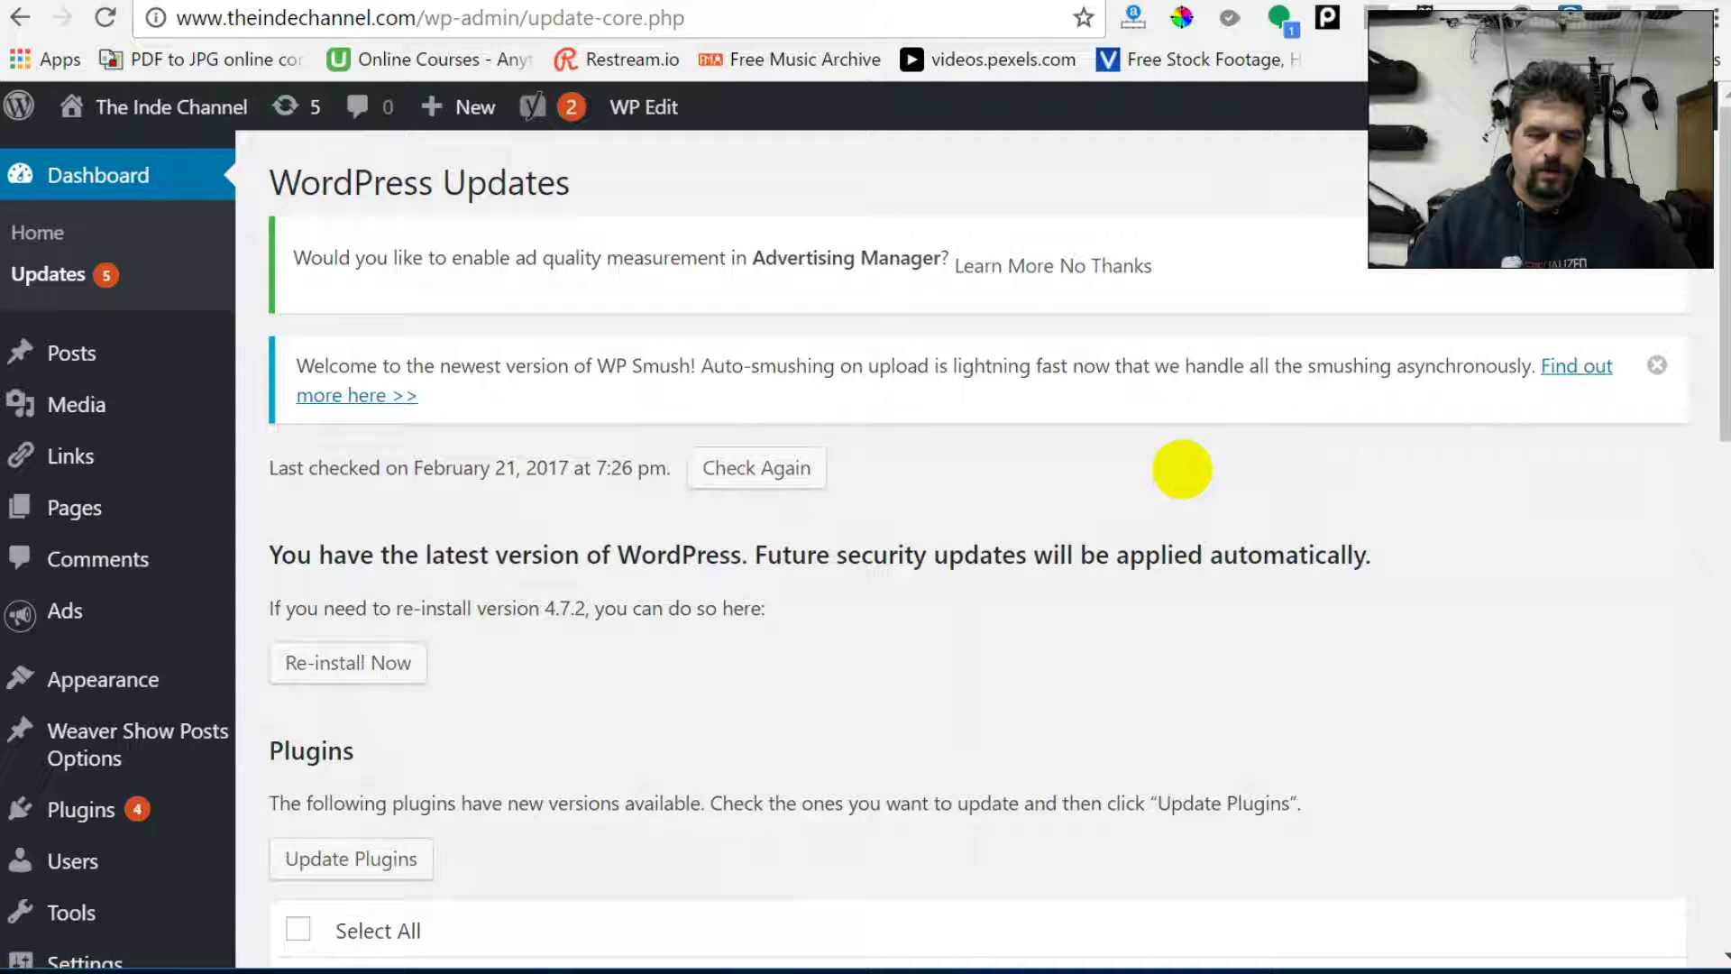
{"action": "scroll", "coordinate": [1182, 468], "scroll_direction": "down", "scroll_amount": 2}
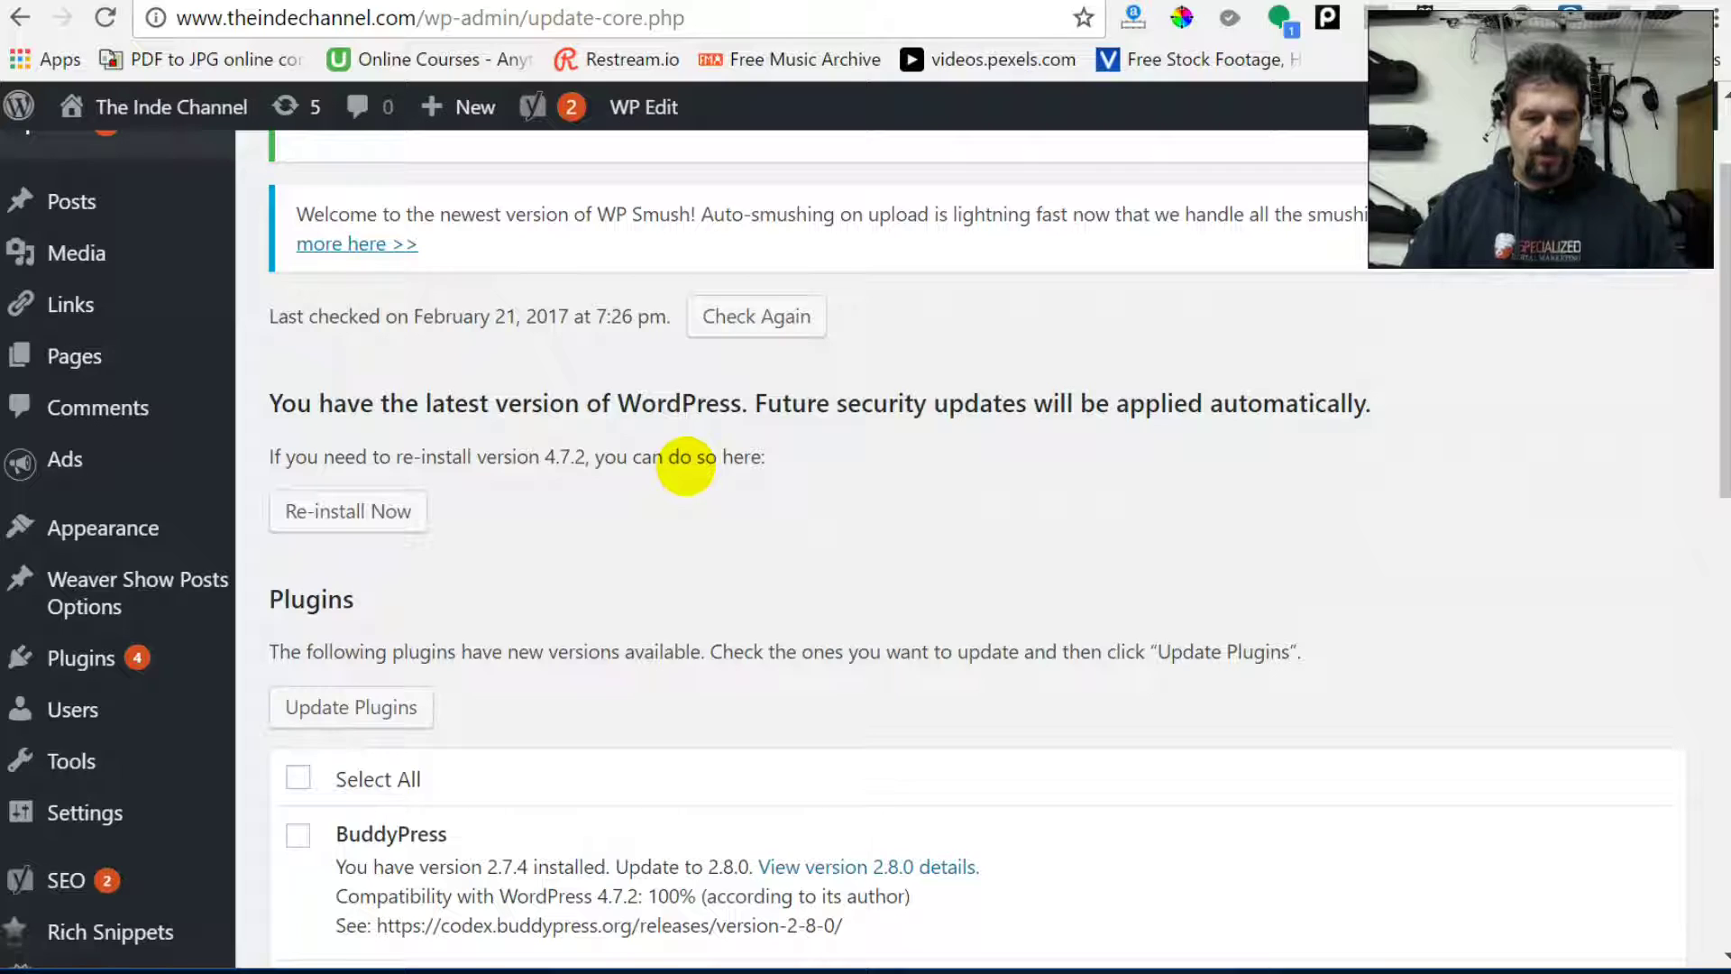
{"action": "scroll", "coordinate": [686, 465], "scroll_direction": "up", "scroll_amount": 2}
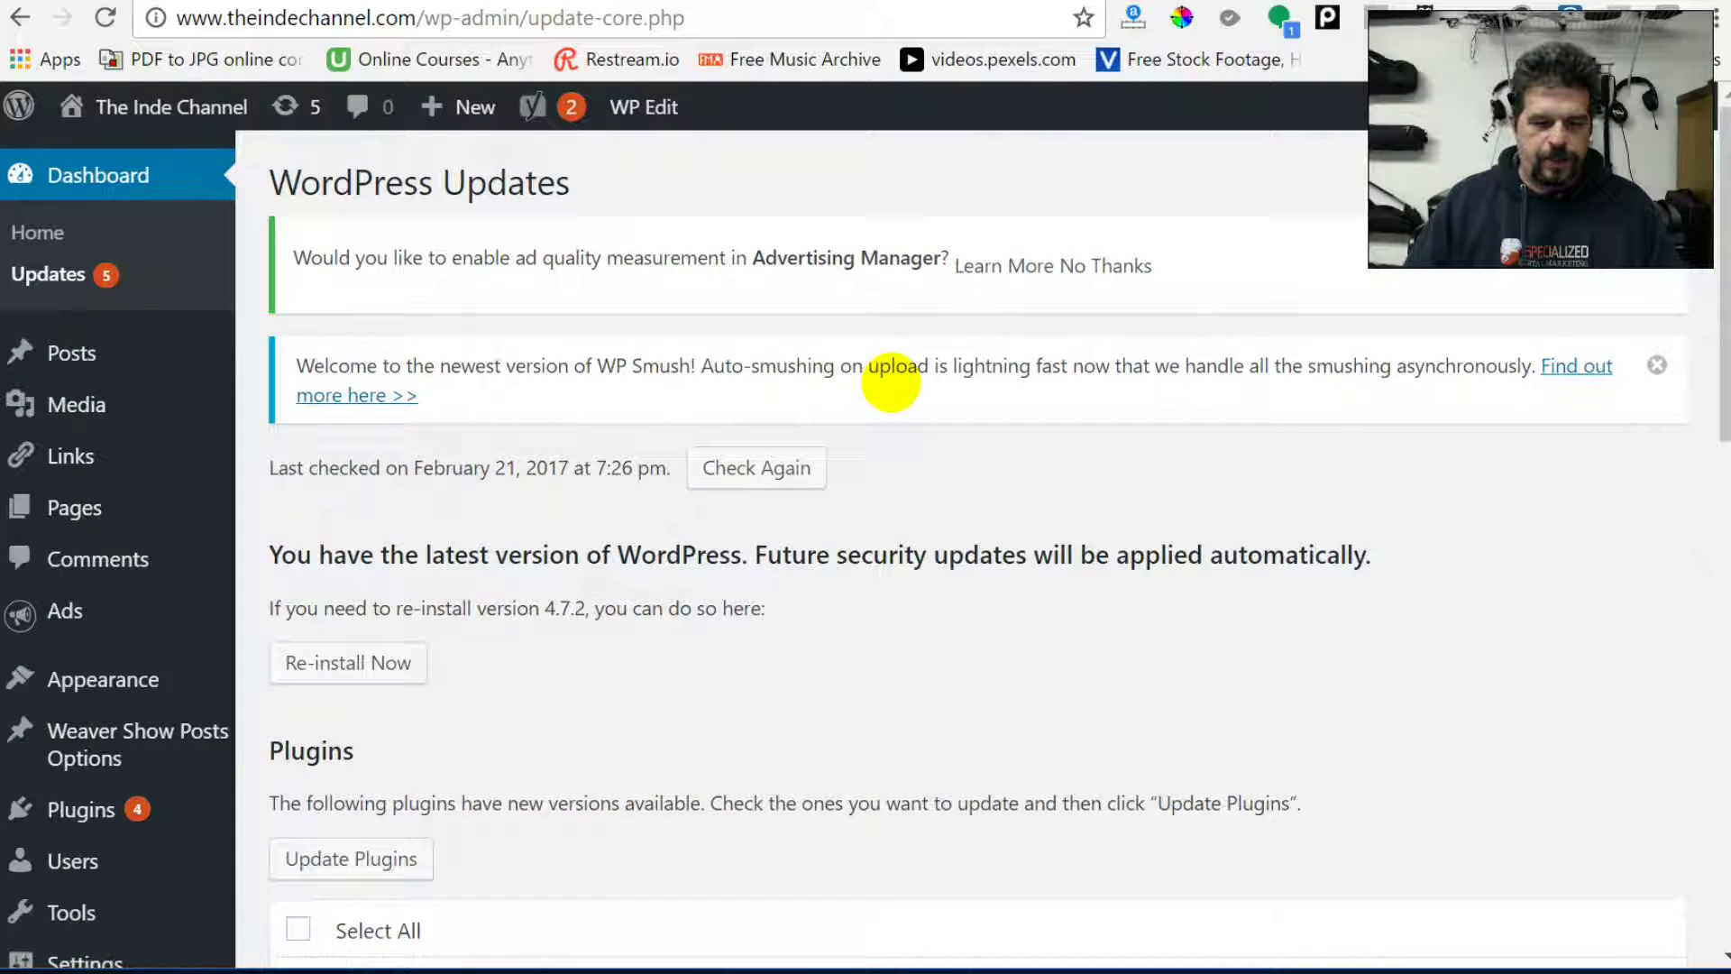
{"action": "scroll", "coordinate": [885, 379], "scroll_direction": "down", "scroll_amount": 1}
{"action": "scroll", "coordinate": [885, 378], "scroll_direction": "down", "scroll_amount": 5}
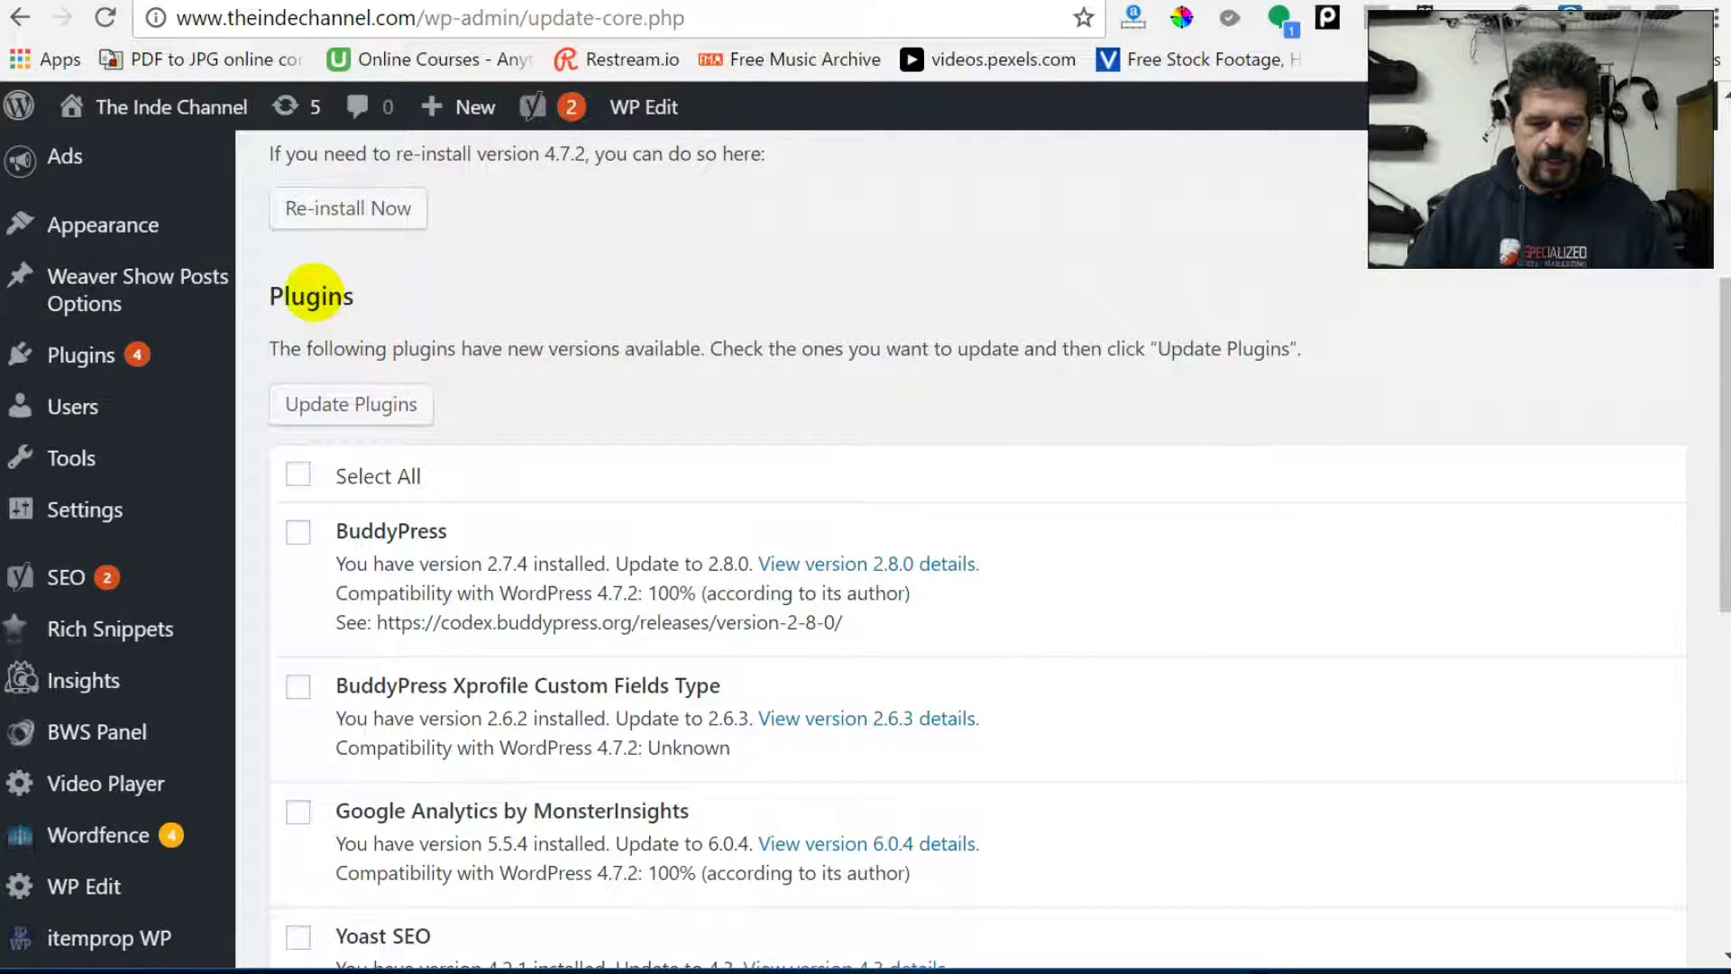
{"action": "scroll", "coordinate": [487, 358], "scroll_direction": "down", "scroll_amount": 3}
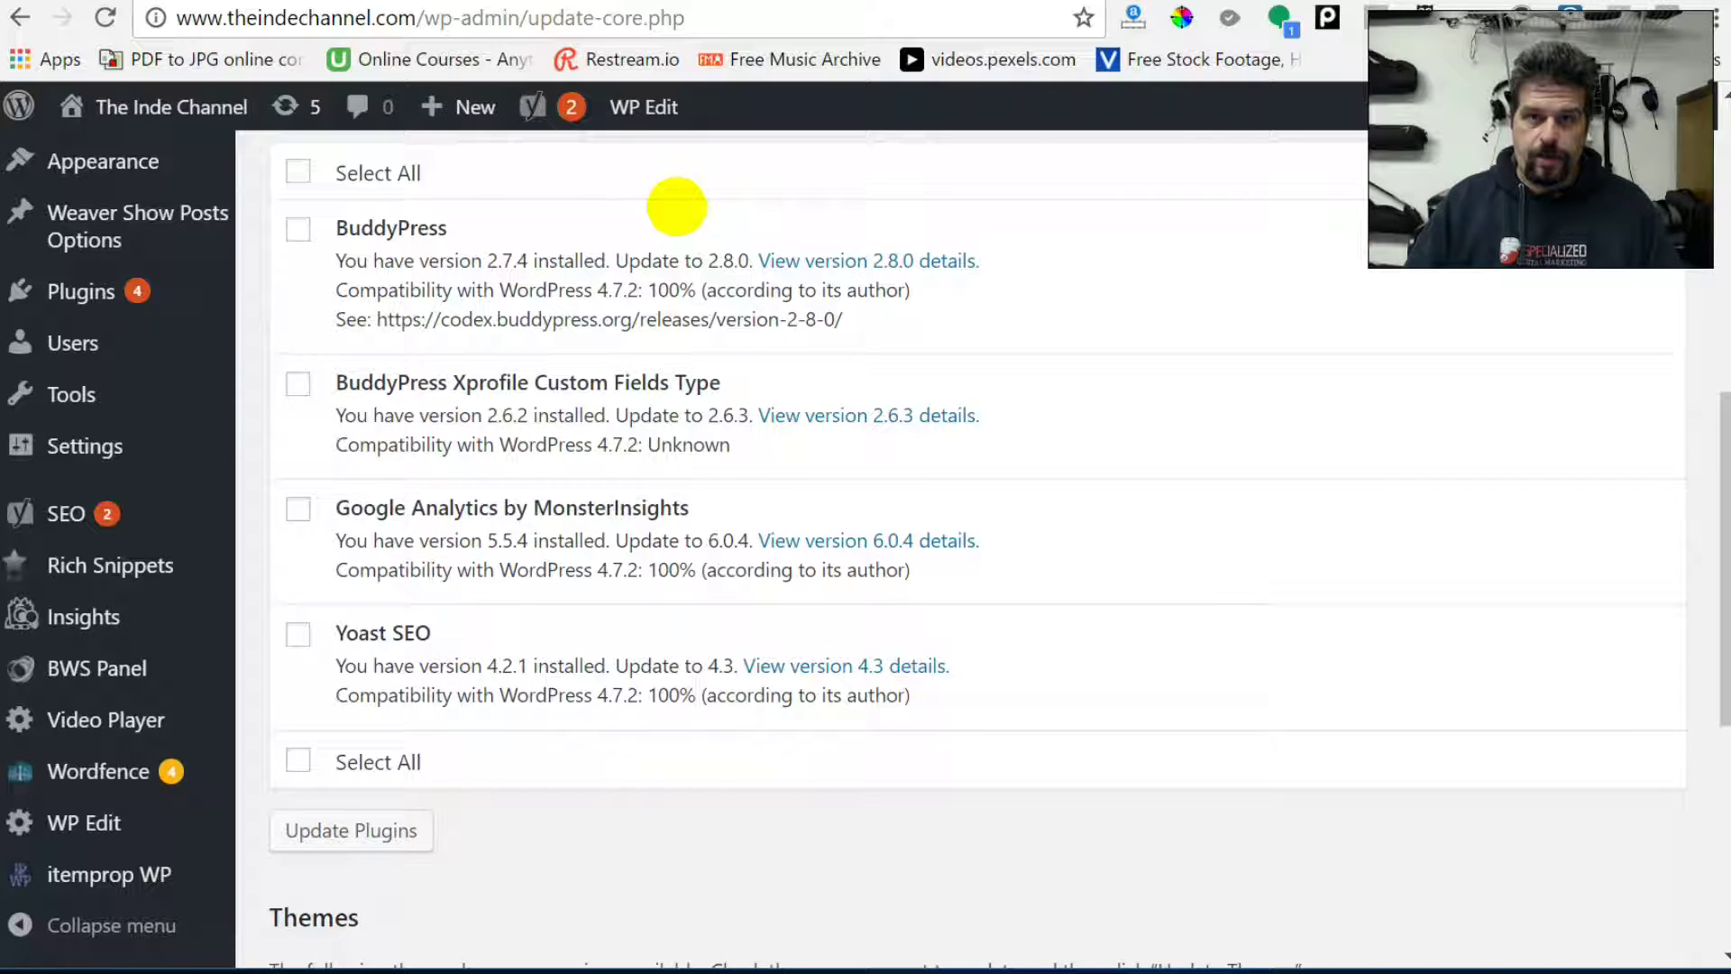
{"action": "scroll", "coordinate": [850, 270], "scroll_direction": "down", "scroll_amount": 5}
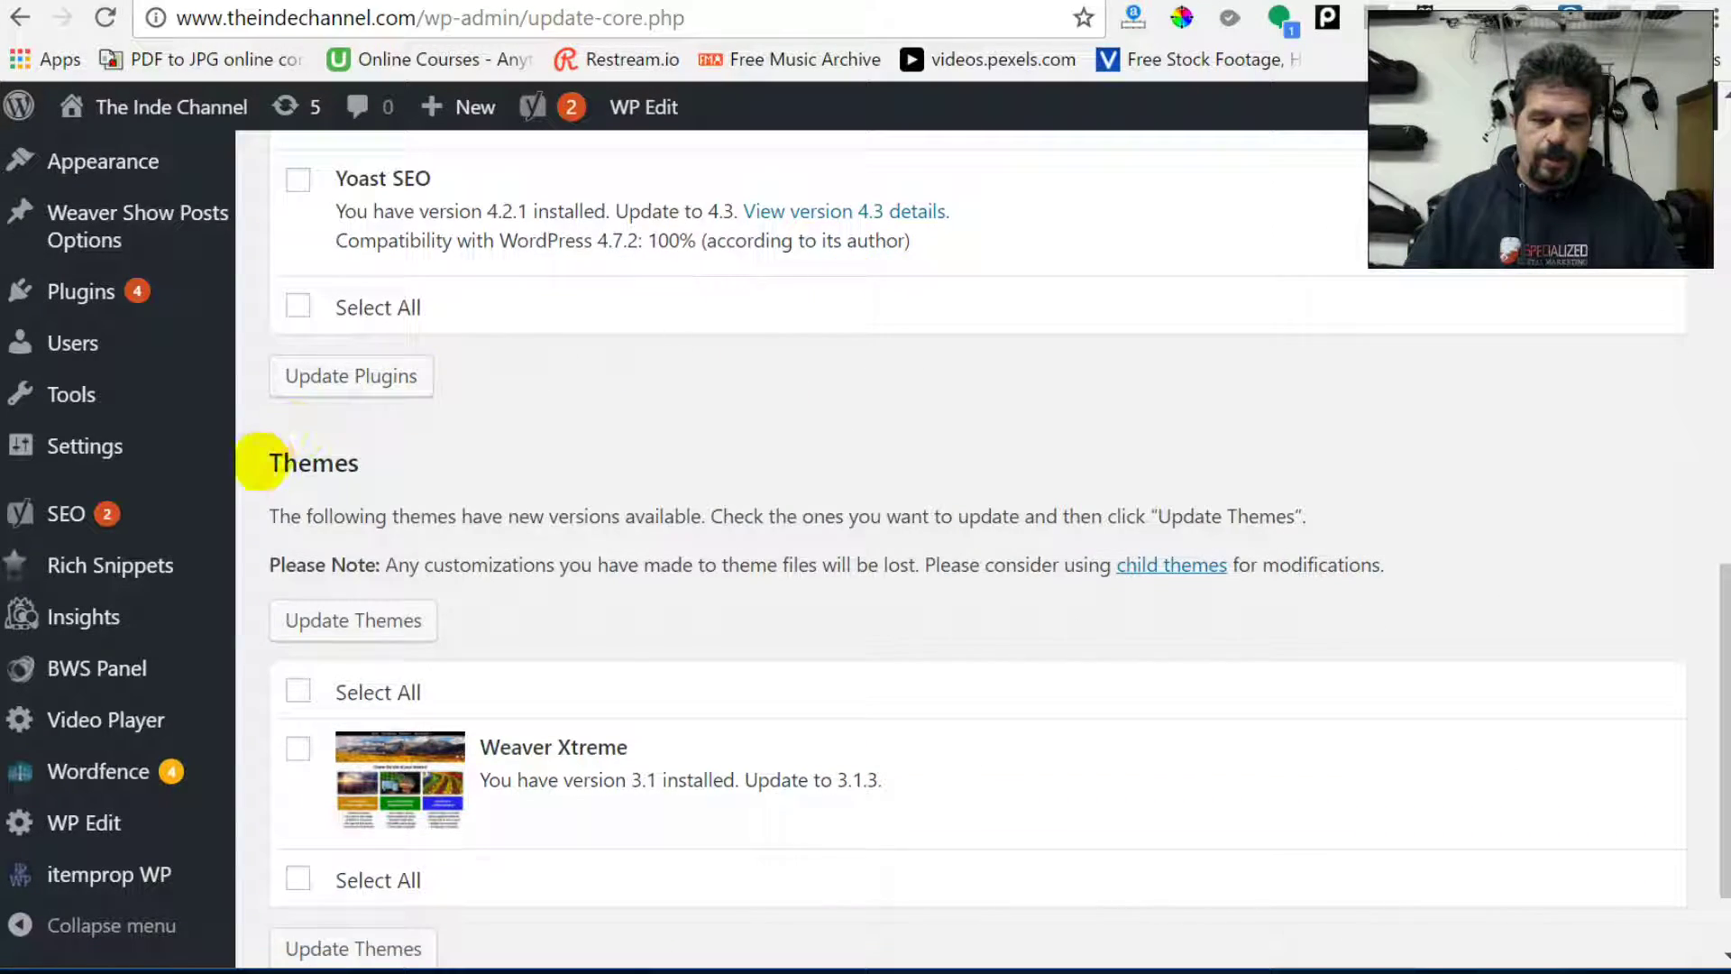
{"action": "scroll", "coordinate": [514, 456], "scroll_direction": "down", "scroll_amount": 2}
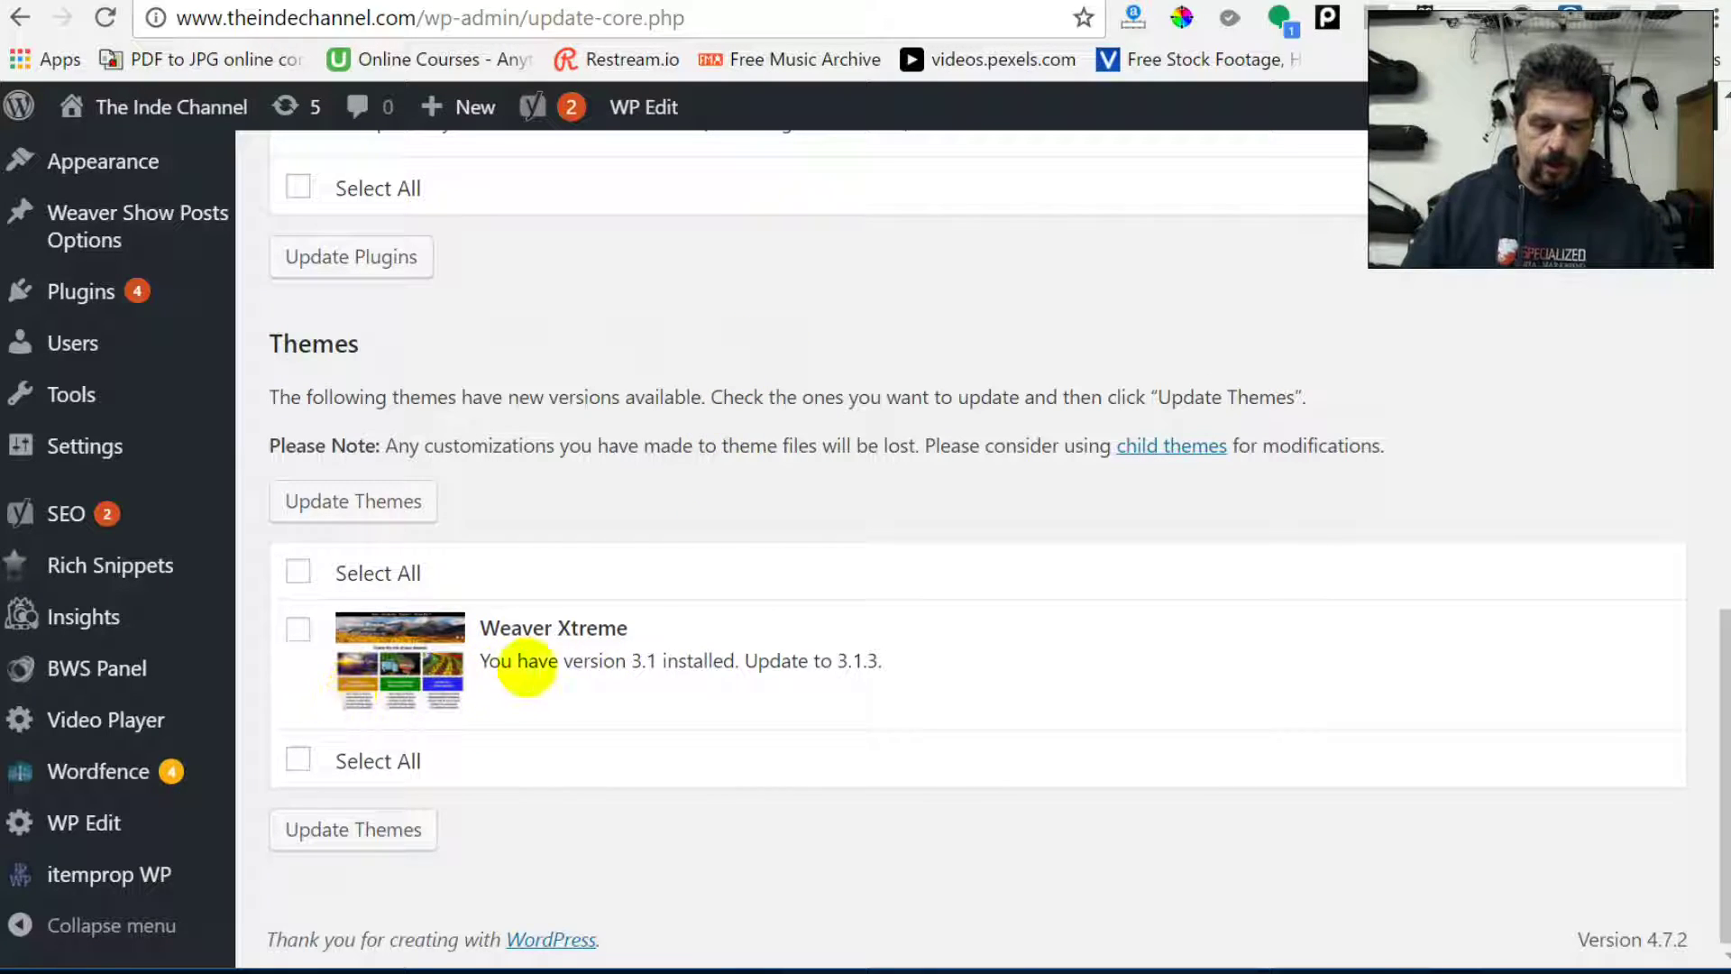
{"action": "scroll", "coordinate": [721, 611], "scroll_direction": "up", "scroll_amount": 6}
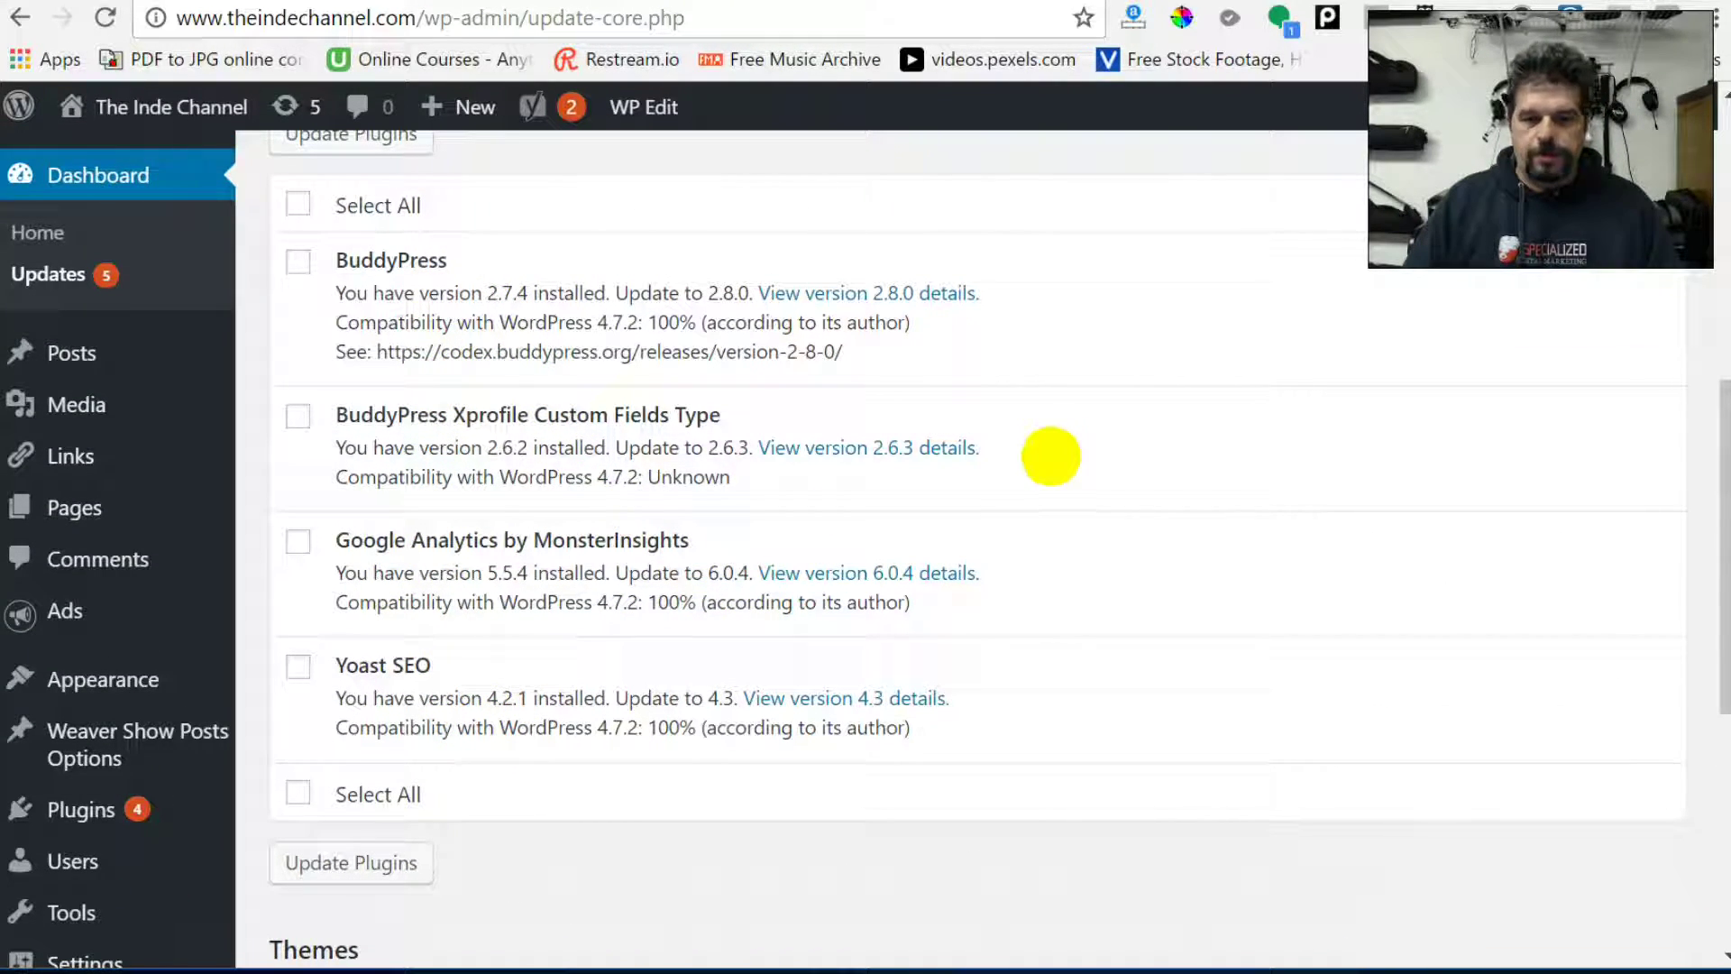
{"action": "scroll", "coordinate": [1090, 429], "scroll_direction": "down", "scroll_amount": 3}
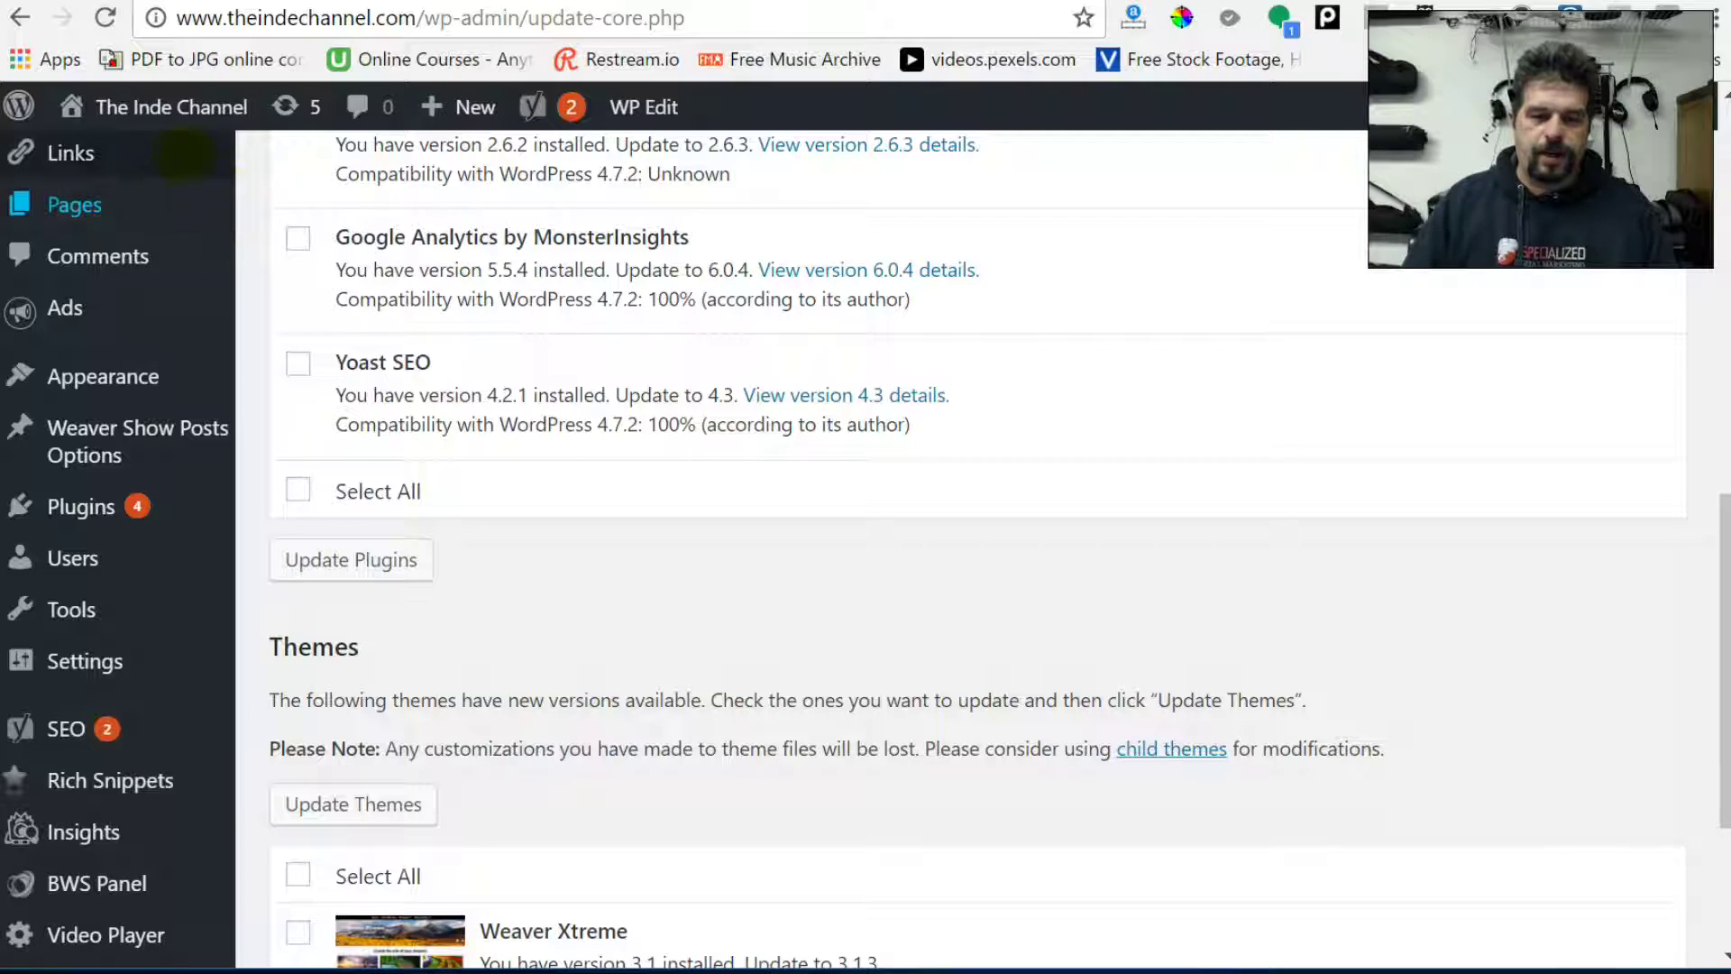
Open The Inde Channel's public homepage in a separate browser tab and look over its layout before updating
{"action": "mouse_move", "coordinate": [160, 114]}
{"action": "right_click", "coordinate": [104, 153]}
{"action": "left_click", "coordinate": [225, 171]}
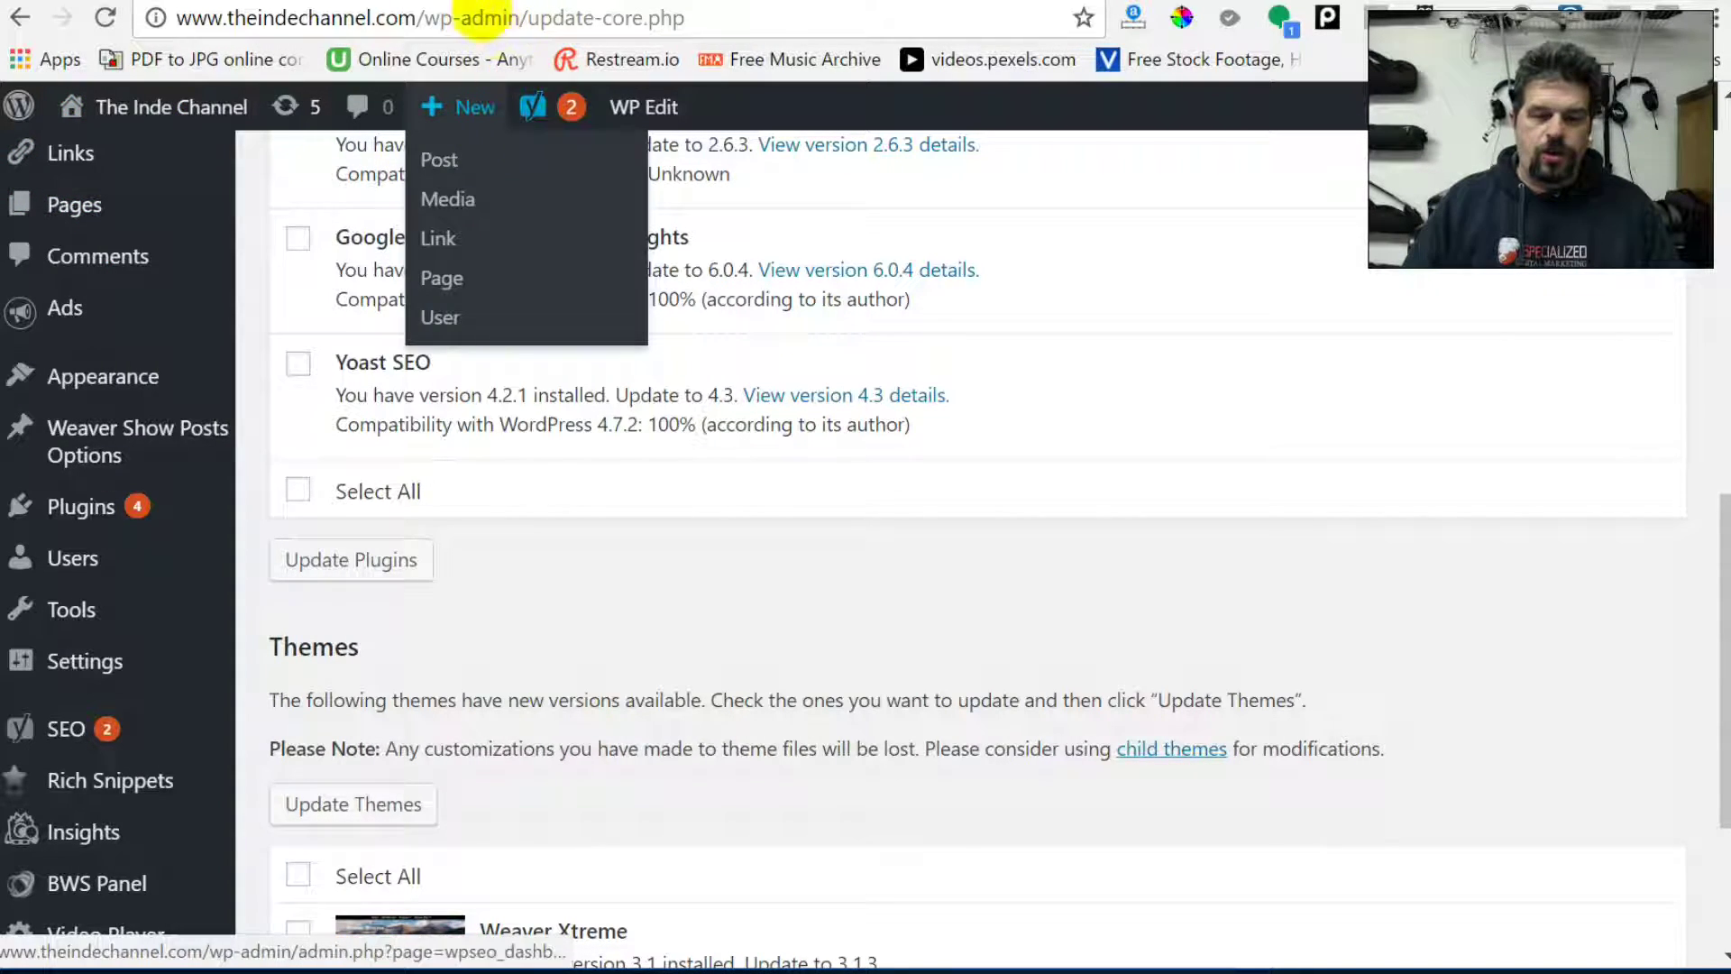
{"action": "key", "text": "ctrl+Tab"}
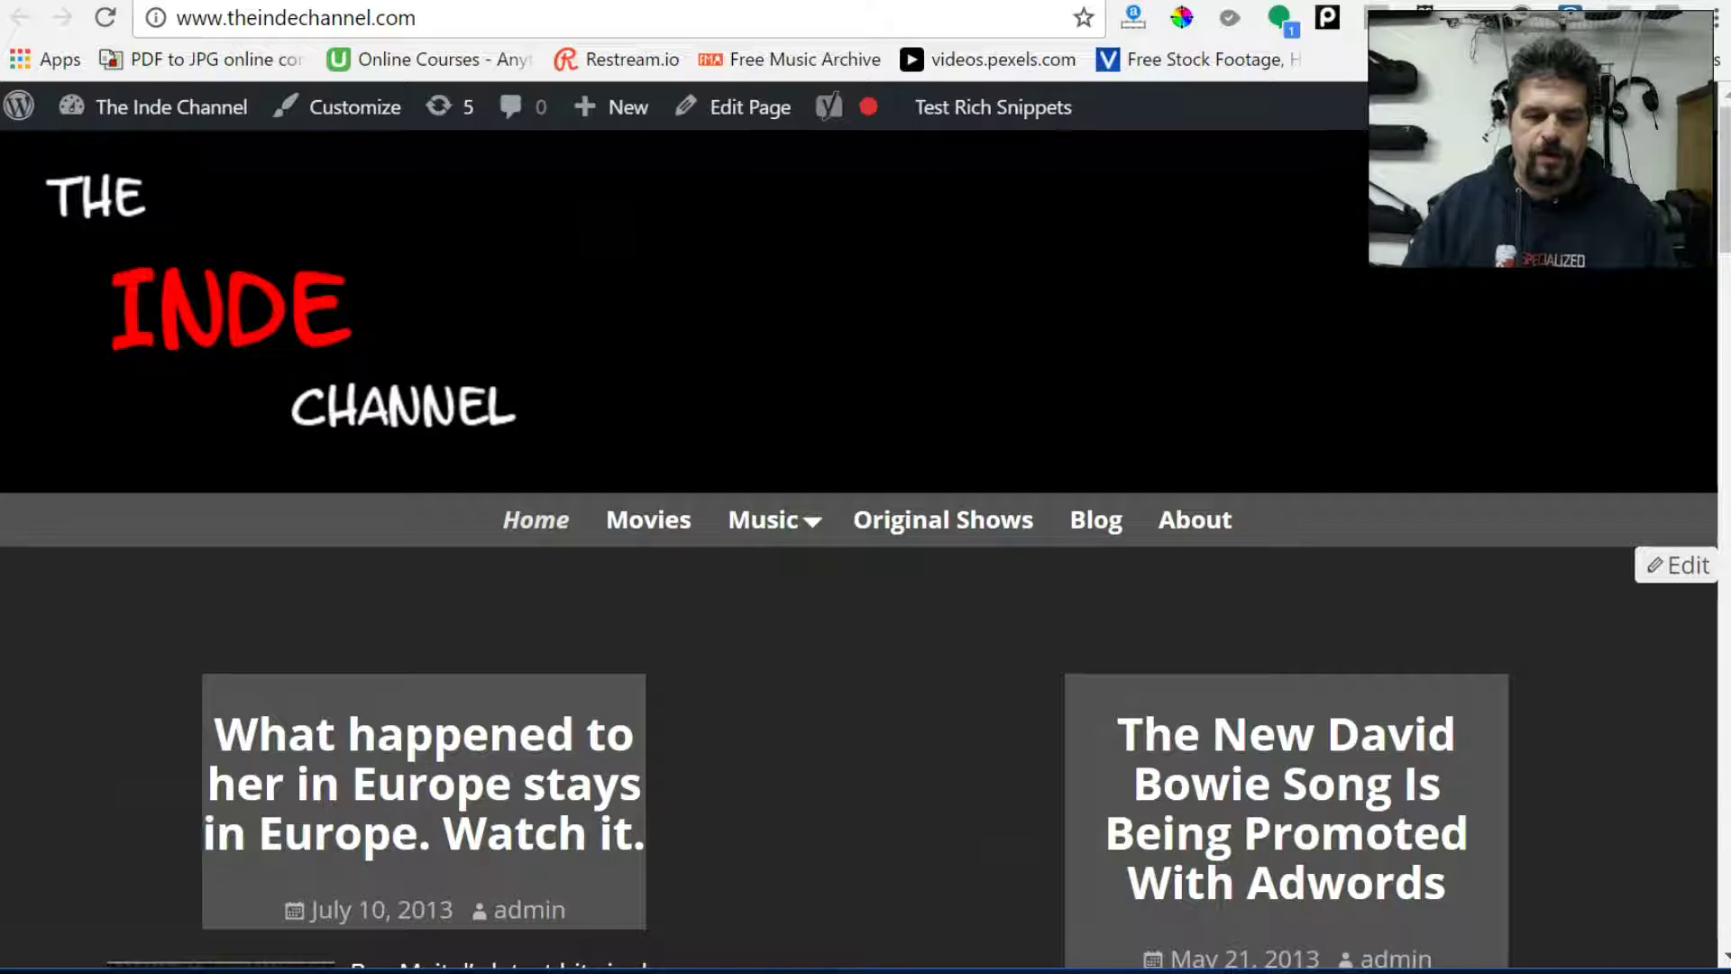
{"action": "scroll", "coordinate": [749, 305], "scroll_direction": "down", "scroll_amount": 15}
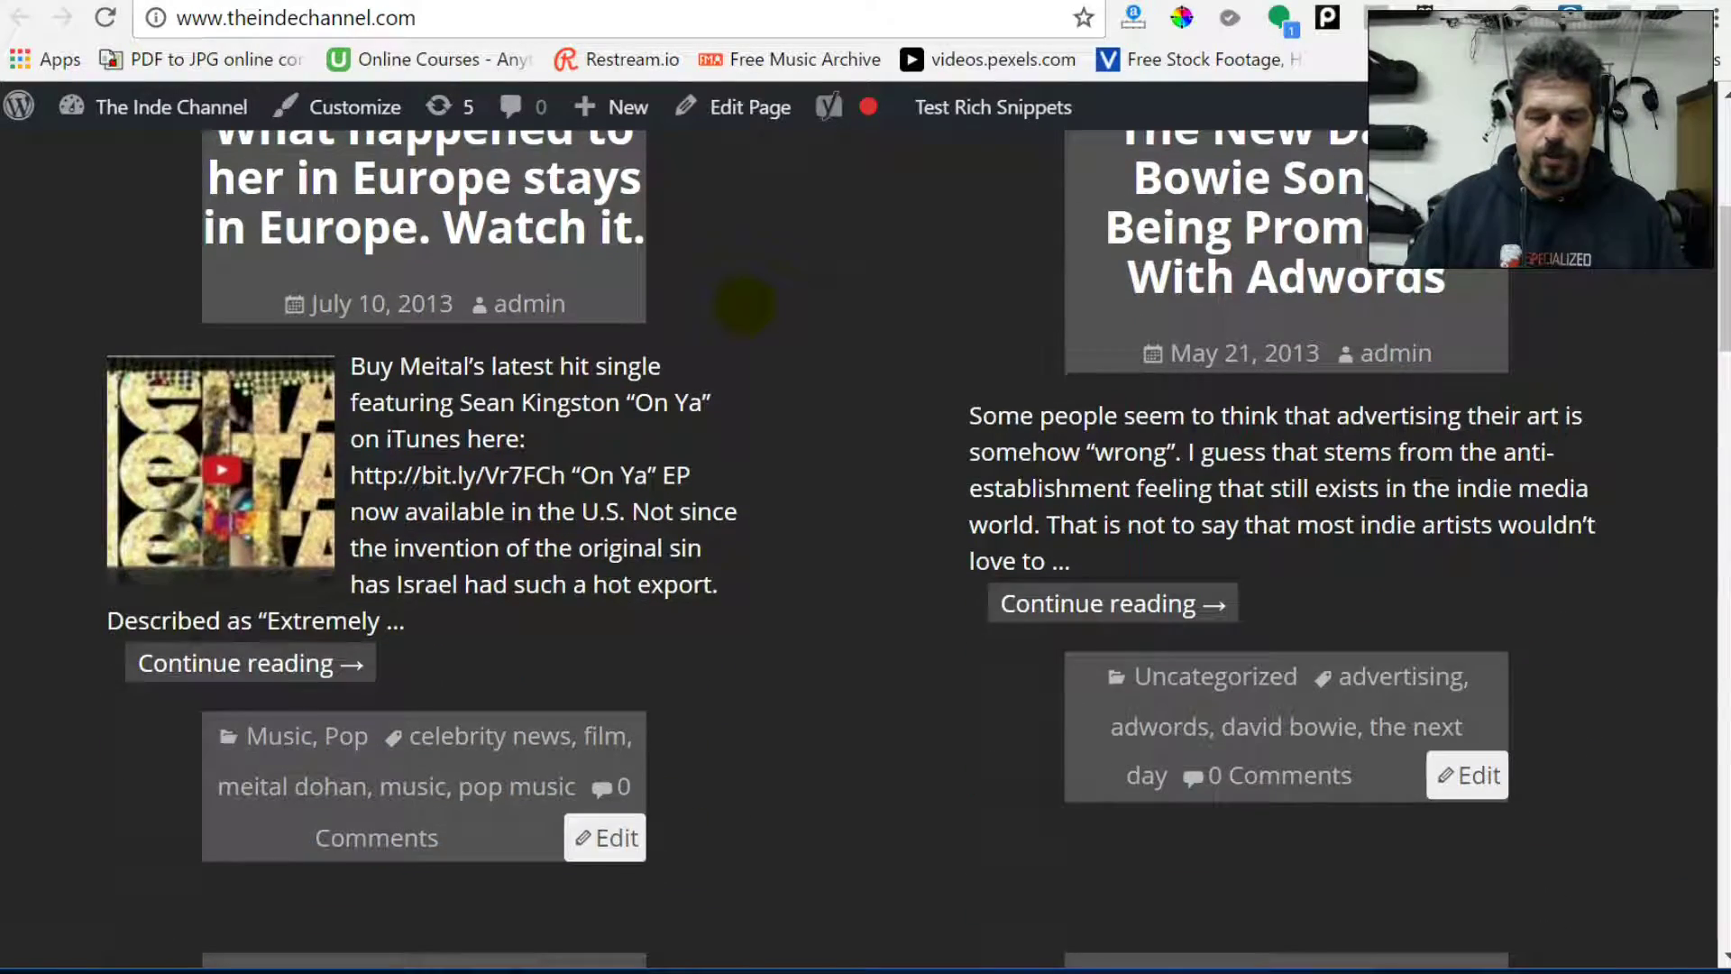
{"action": "scroll", "coordinate": [748, 304], "scroll_direction": "up", "scroll_amount": 15}
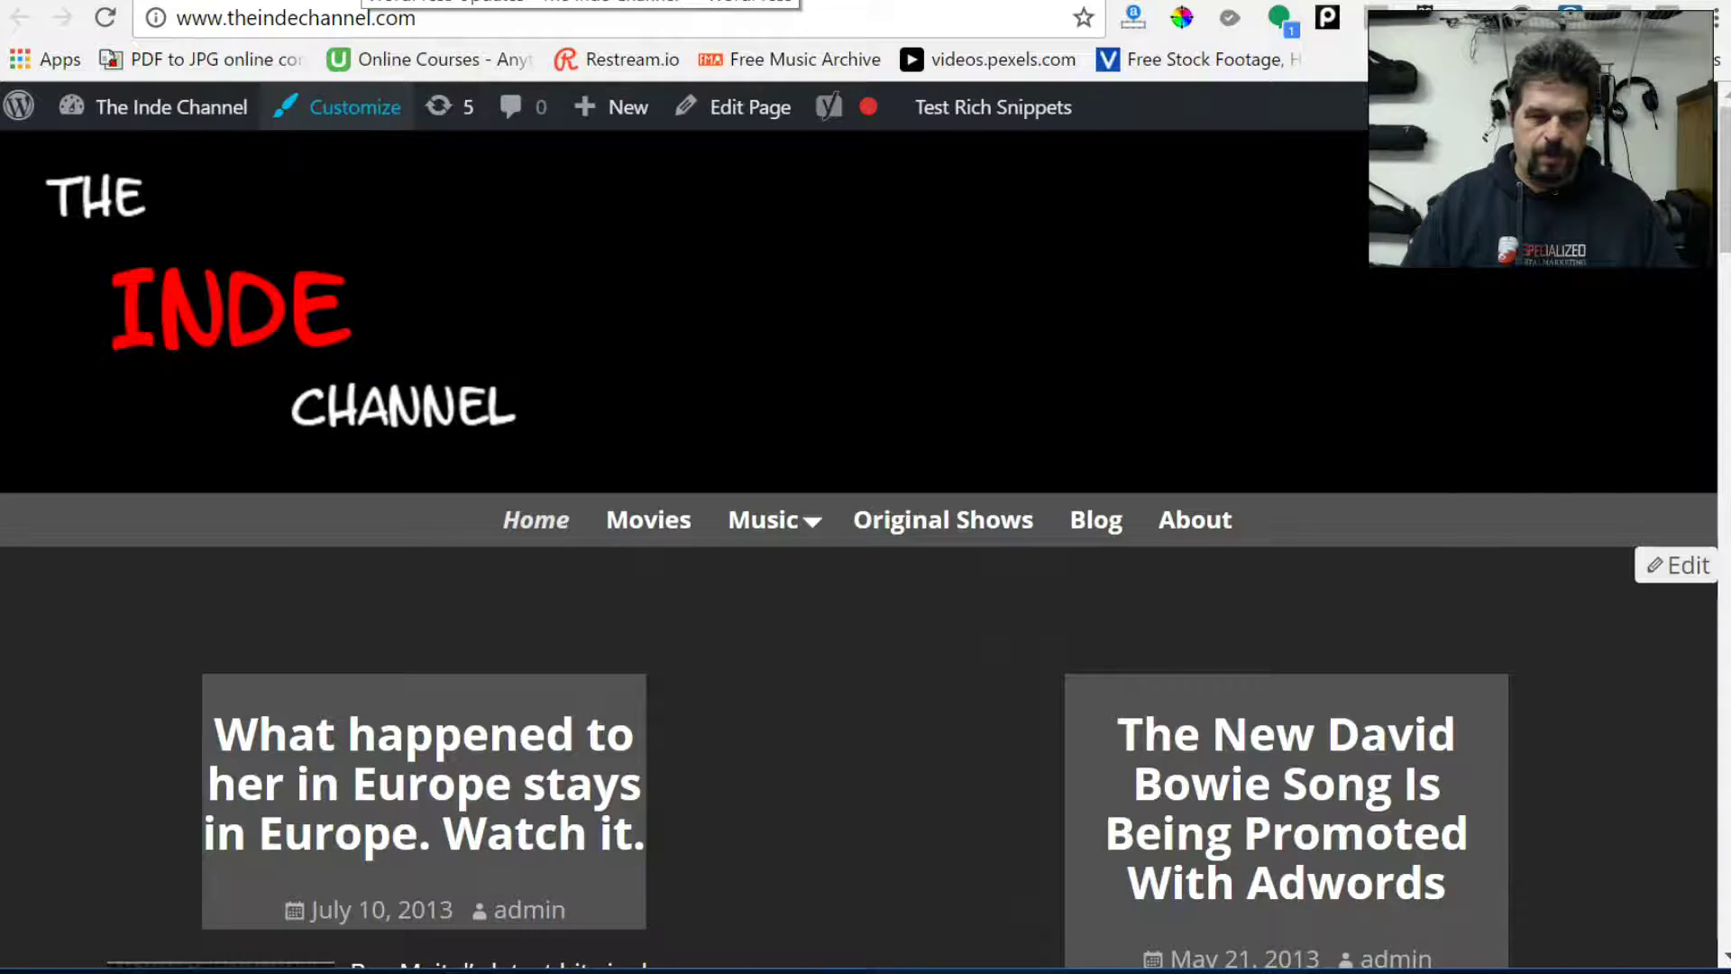
Return to the WordPress Updates page and update the Weaver Xtreme theme to version 3.1.3
{"action": "left_click", "coordinate": [577, 2]}
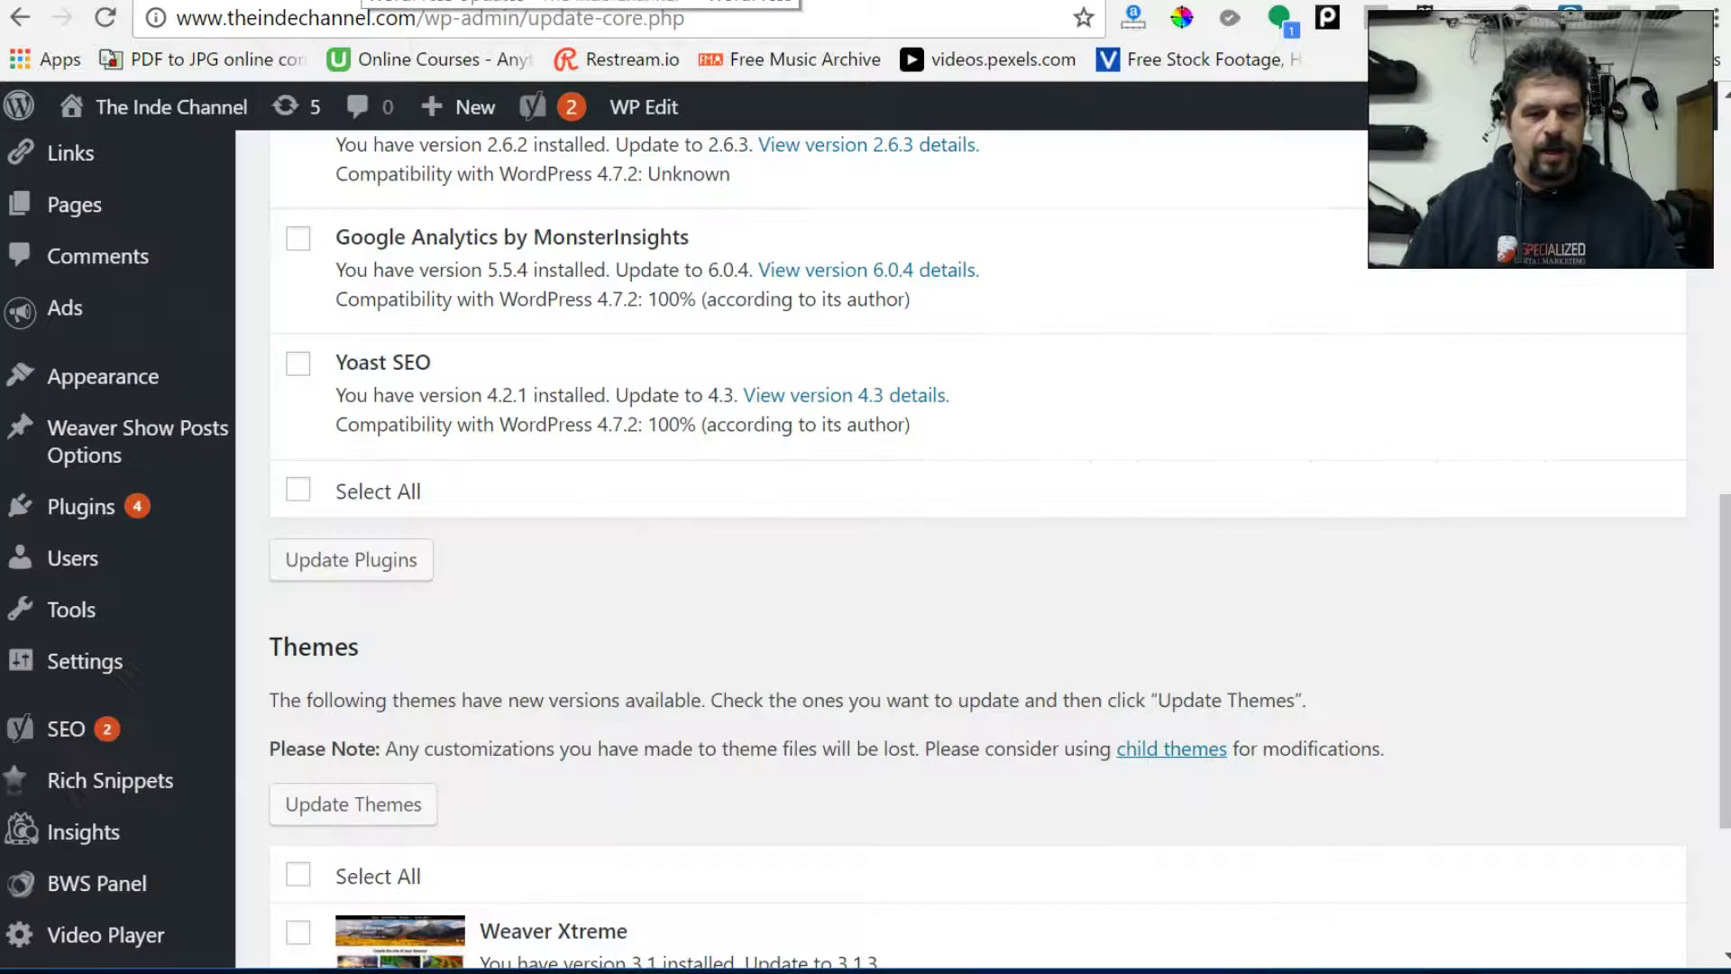
{"action": "scroll", "coordinate": [625, 481], "scroll_direction": "down", "scroll_amount": 3}
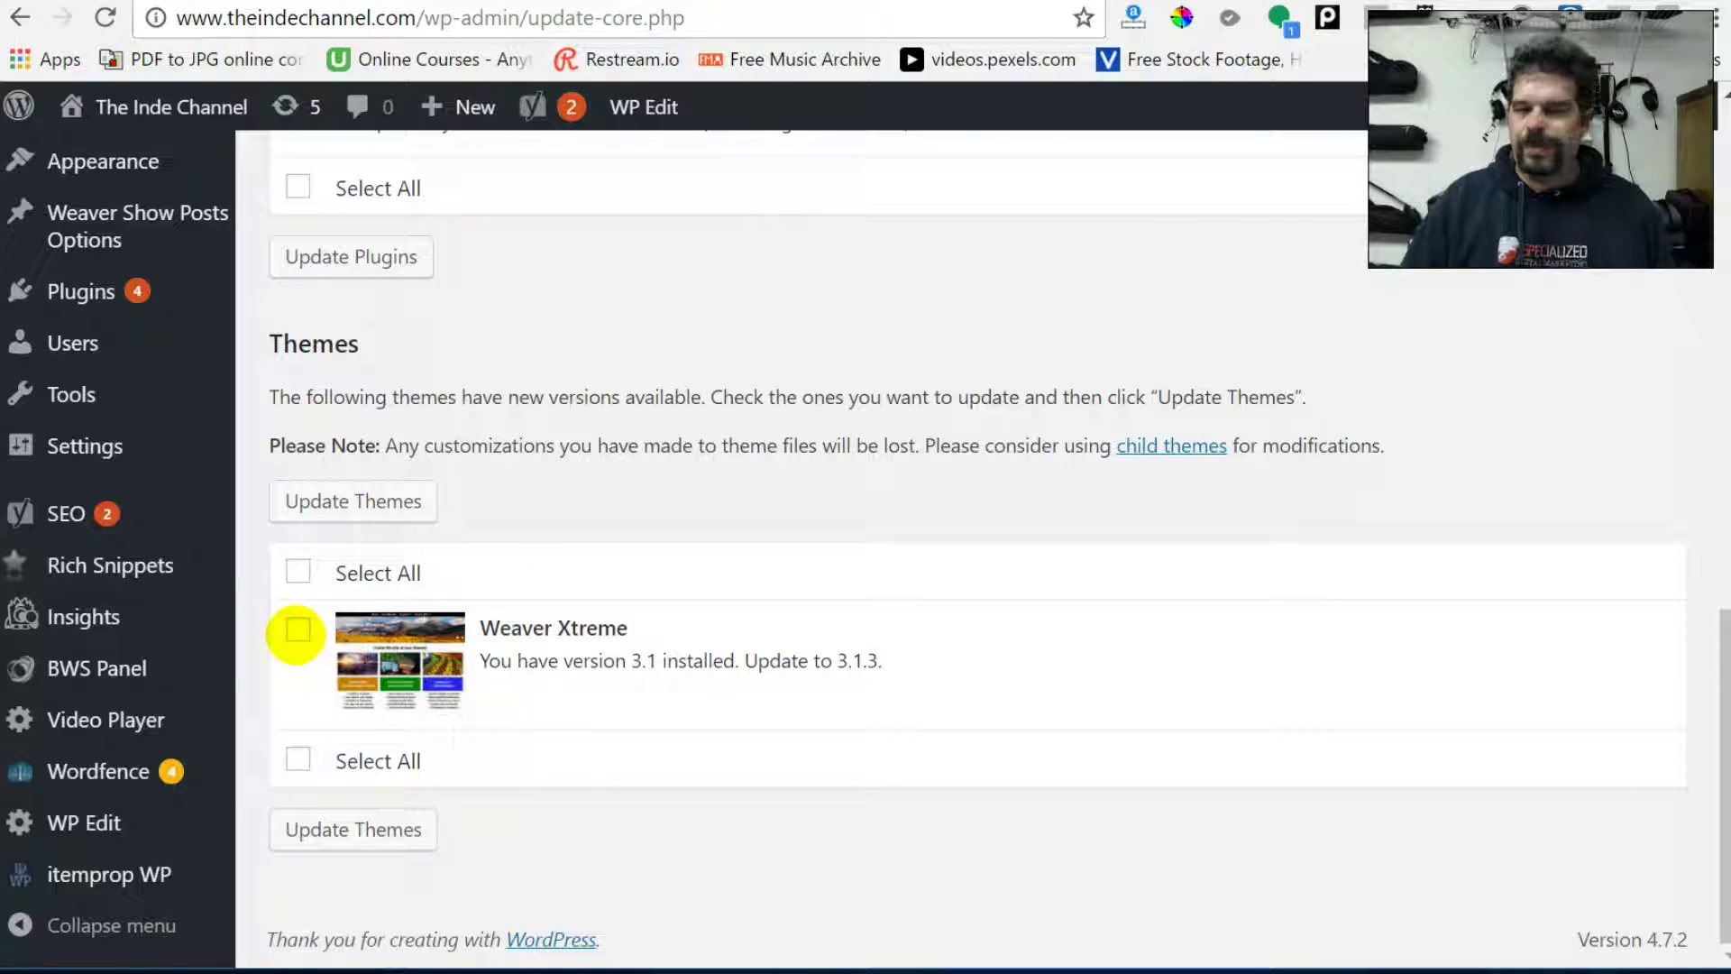
{"action": "left_click", "coordinate": [298, 630]}
{"action": "left_click", "coordinate": [390, 496]}
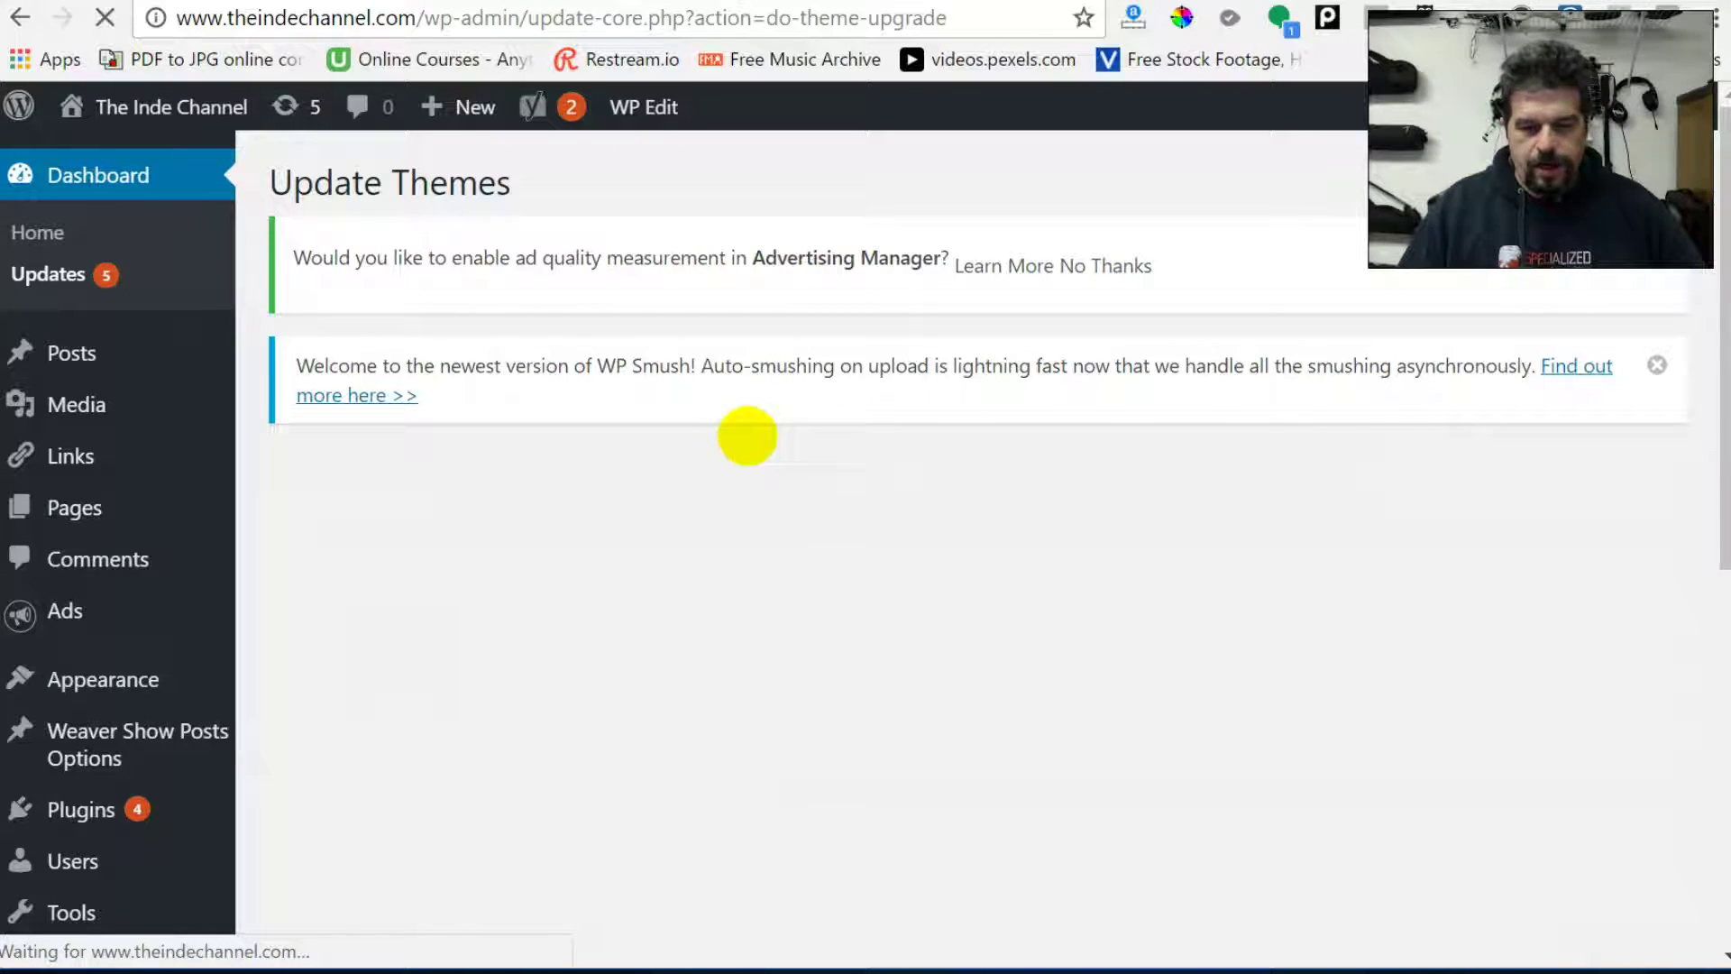
{"action": "scroll", "coordinate": [713, 464], "scroll_direction": "down", "scroll_amount": 3}
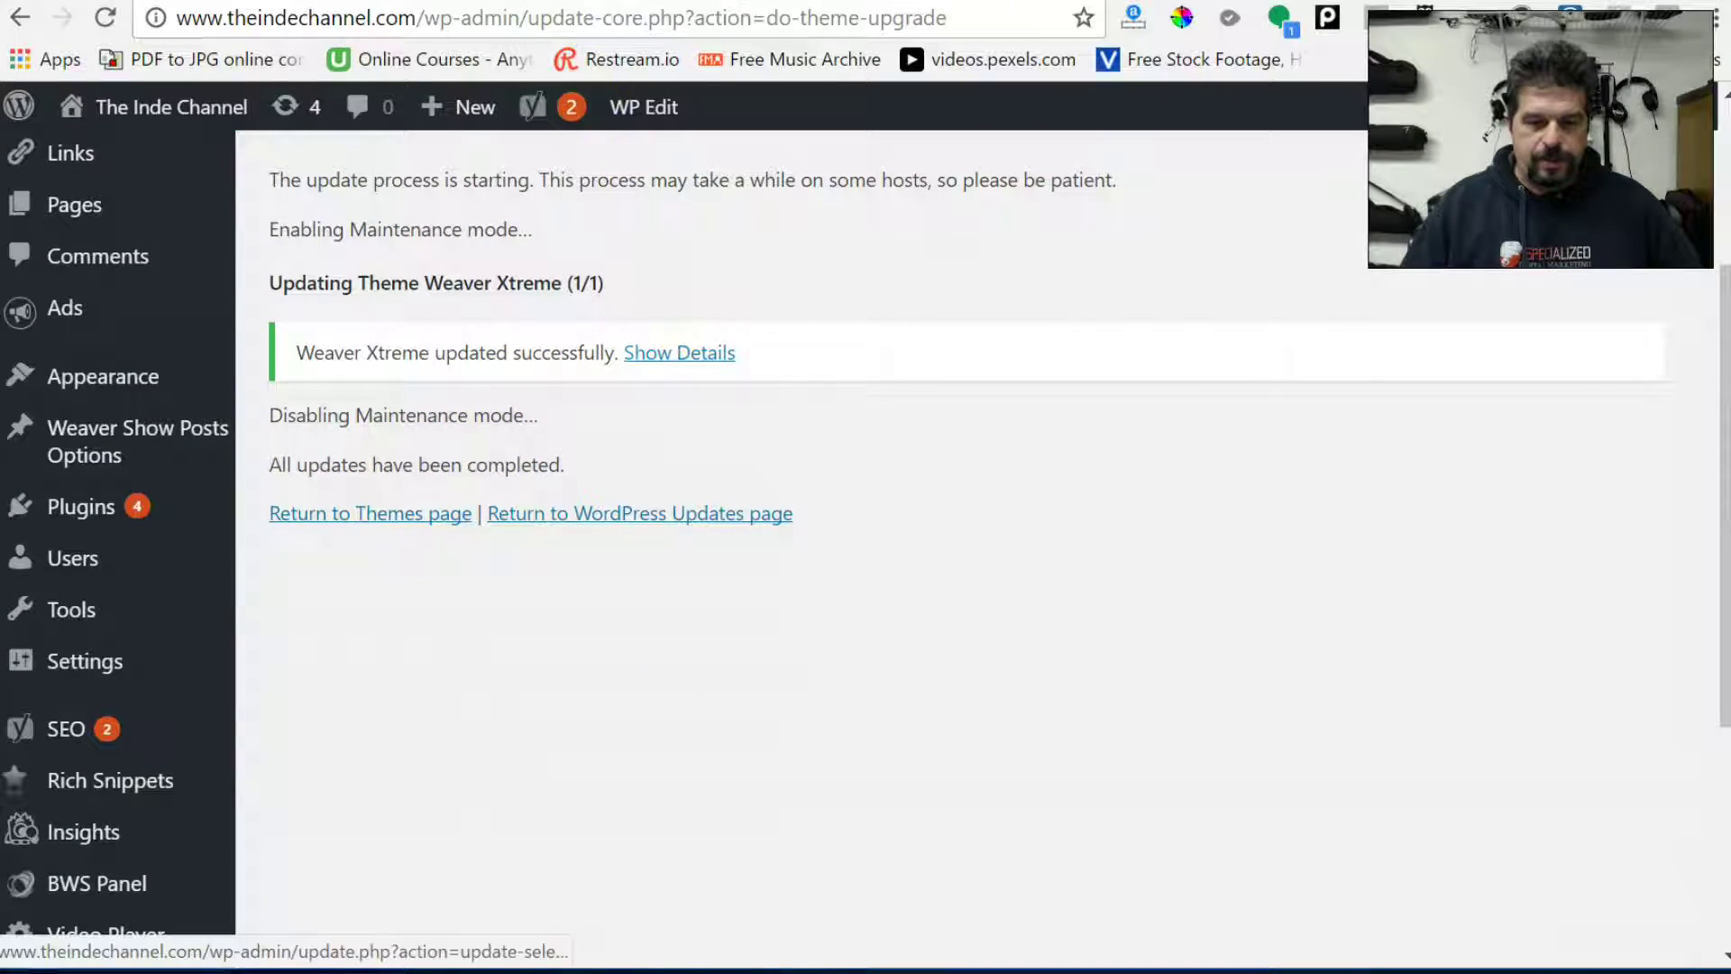
Reload the public homepage and check that it still displays properly after the theme update
{"action": "left_click", "coordinate": [171, 107]}
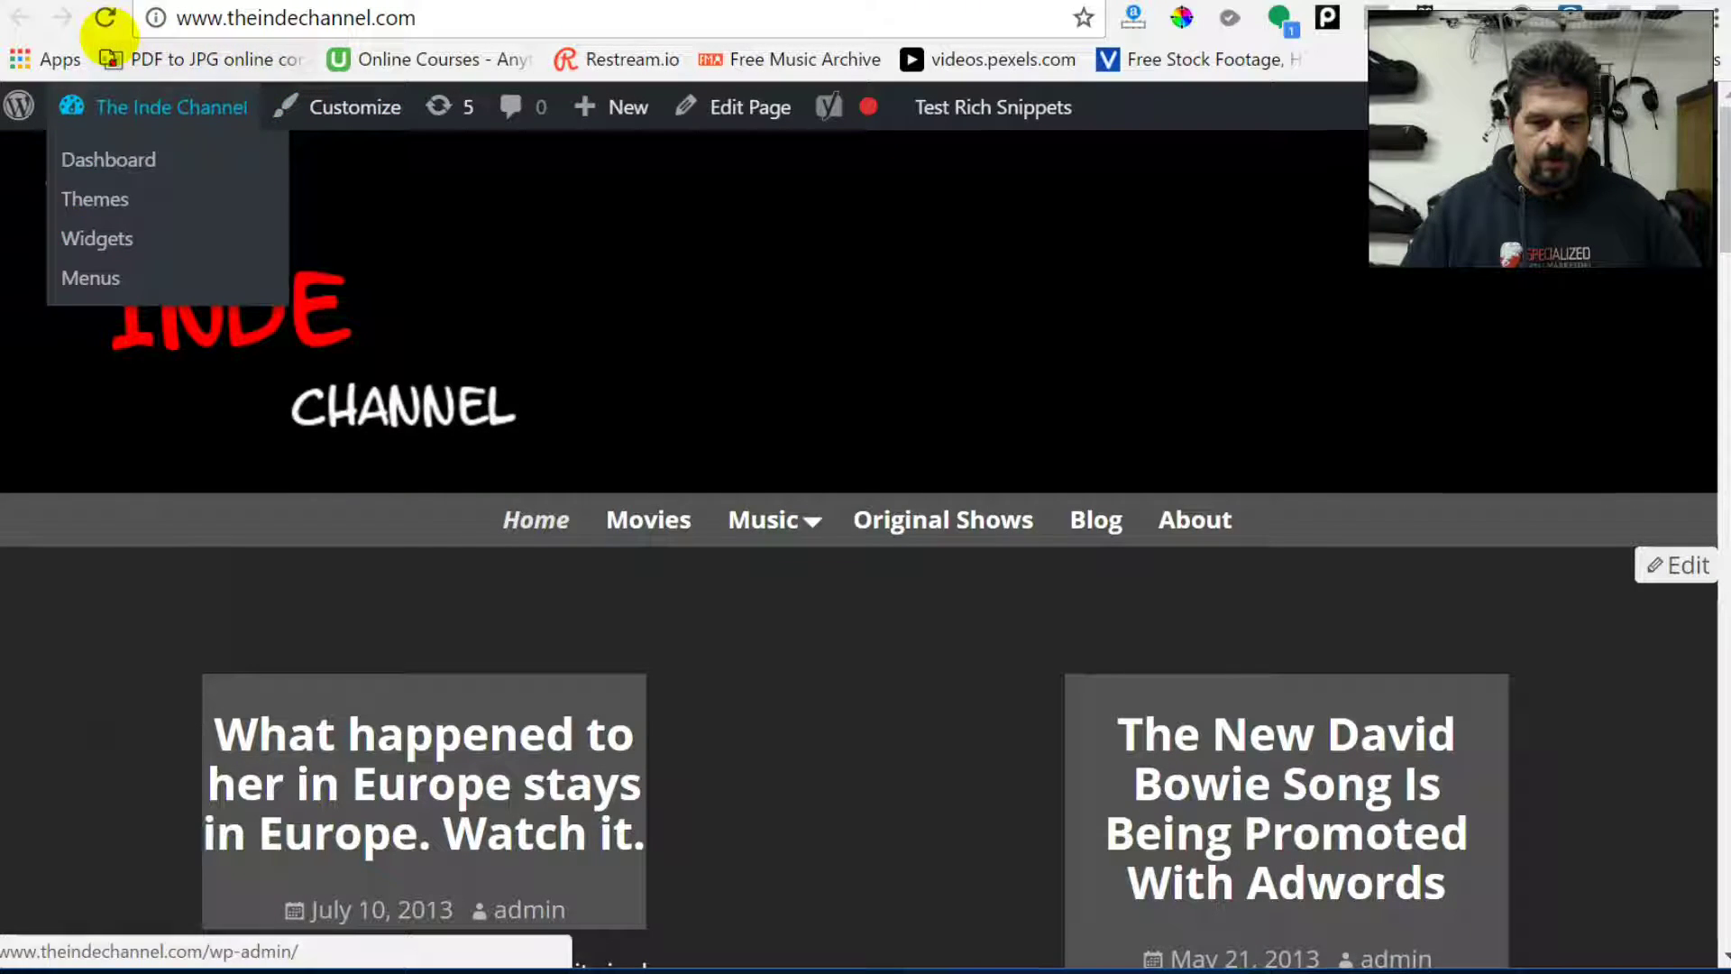
{"action": "left_click", "coordinate": [105, 17]}
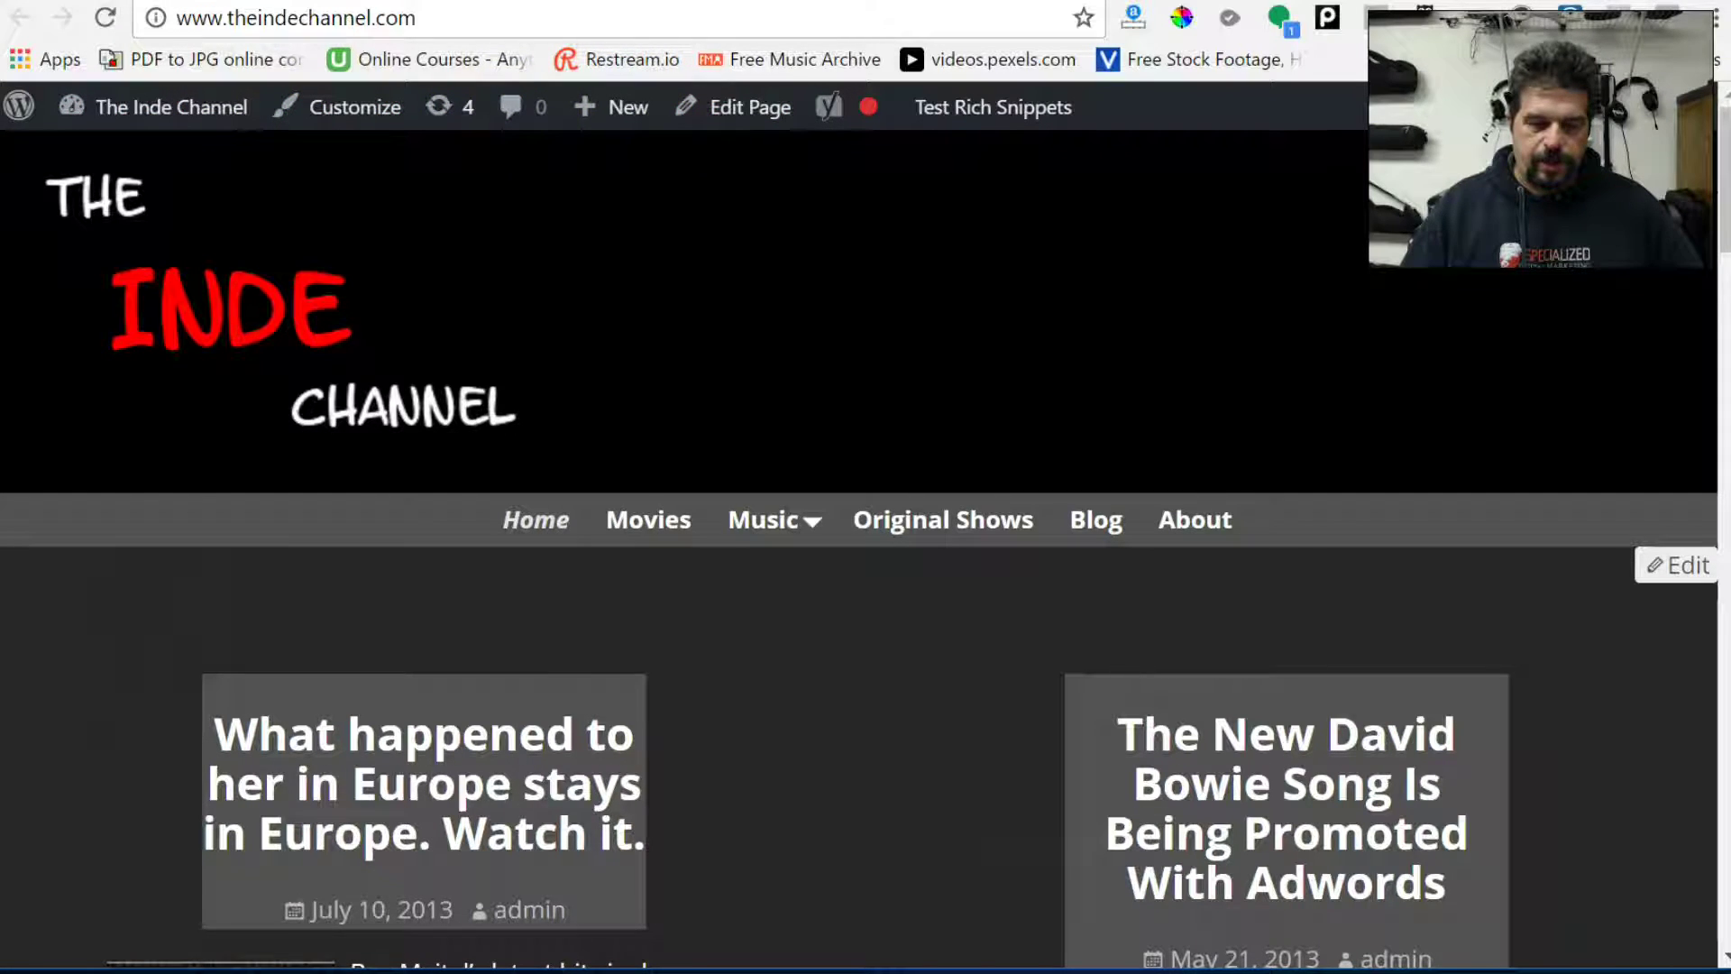
{"action": "scroll", "coordinate": [394, 420], "scroll_direction": "down", "scroll_amount": 2}
{"action": "scroll", "coordinate": [402, 468], "scroll_direction": "up", "scroll_amount": 2}
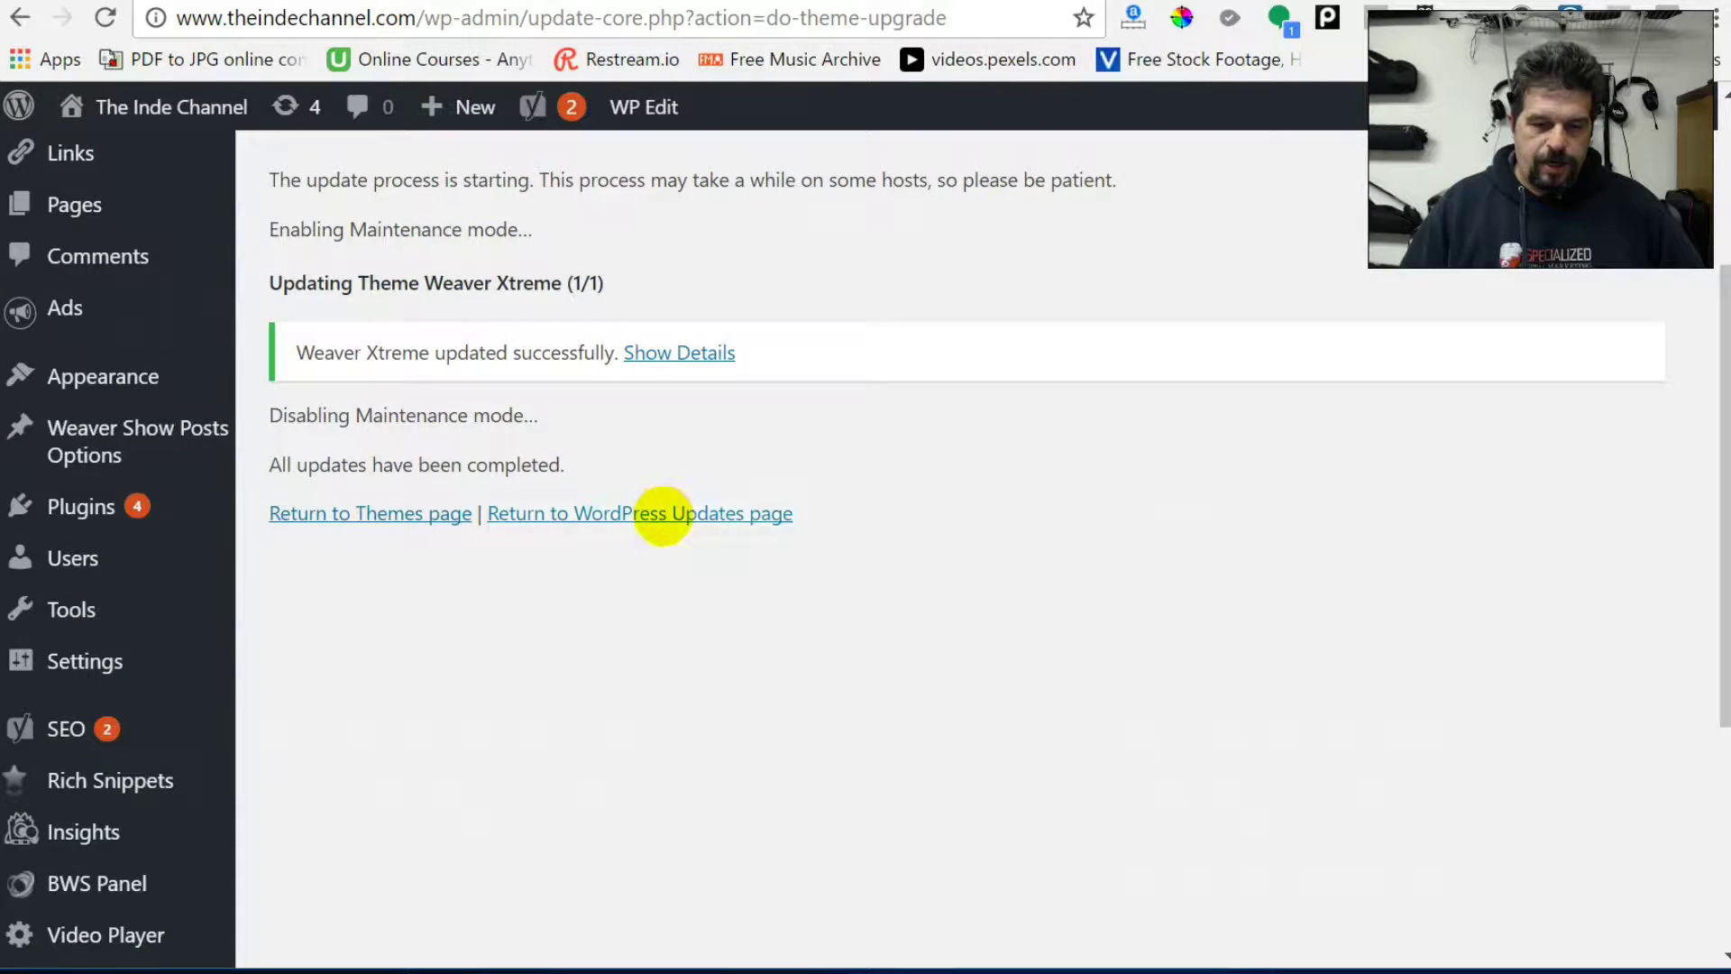
Return to the updates list and update BuddyPress to 2.8.0 and BuddyPress Xprofile Custom Fields Type to 2.6.3
{"action": "scroll", "coordinate": [656, 514], "scroll_direction": "up", "scroll_amount": 3}
{"action": "scroll", "coordinate": [664, 529], "scroll_direction": "down", "scroll_amount": 2}
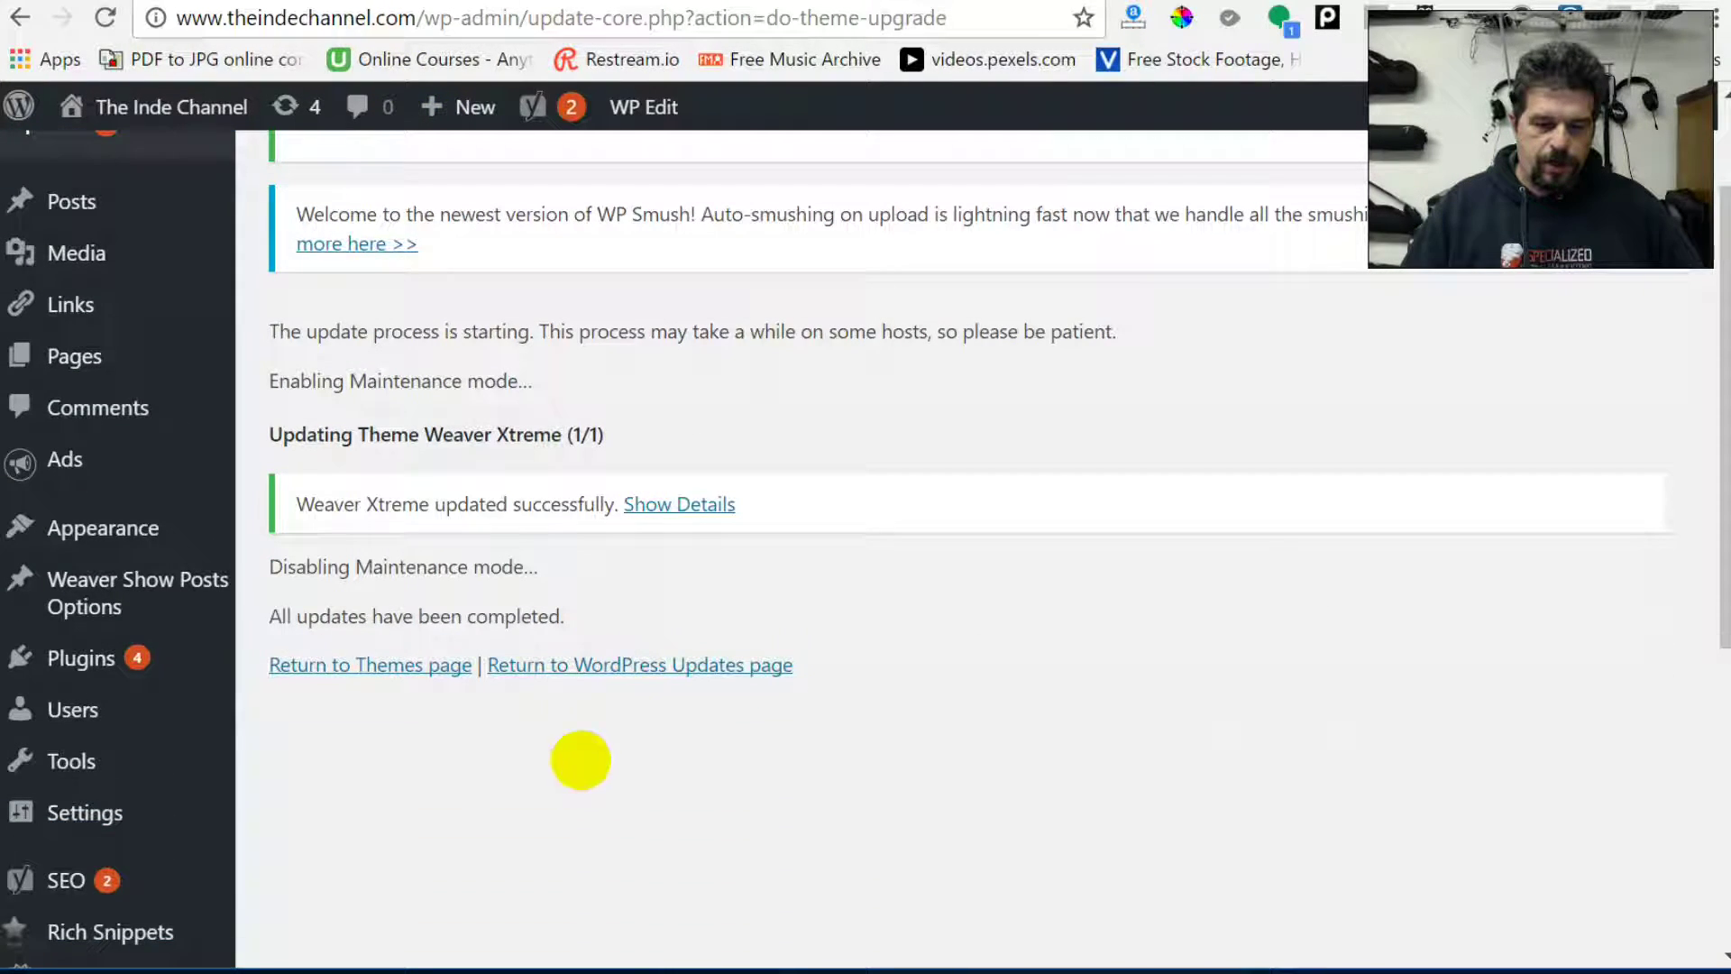
{"action": "left_click", "coordinate": [641, 665]}
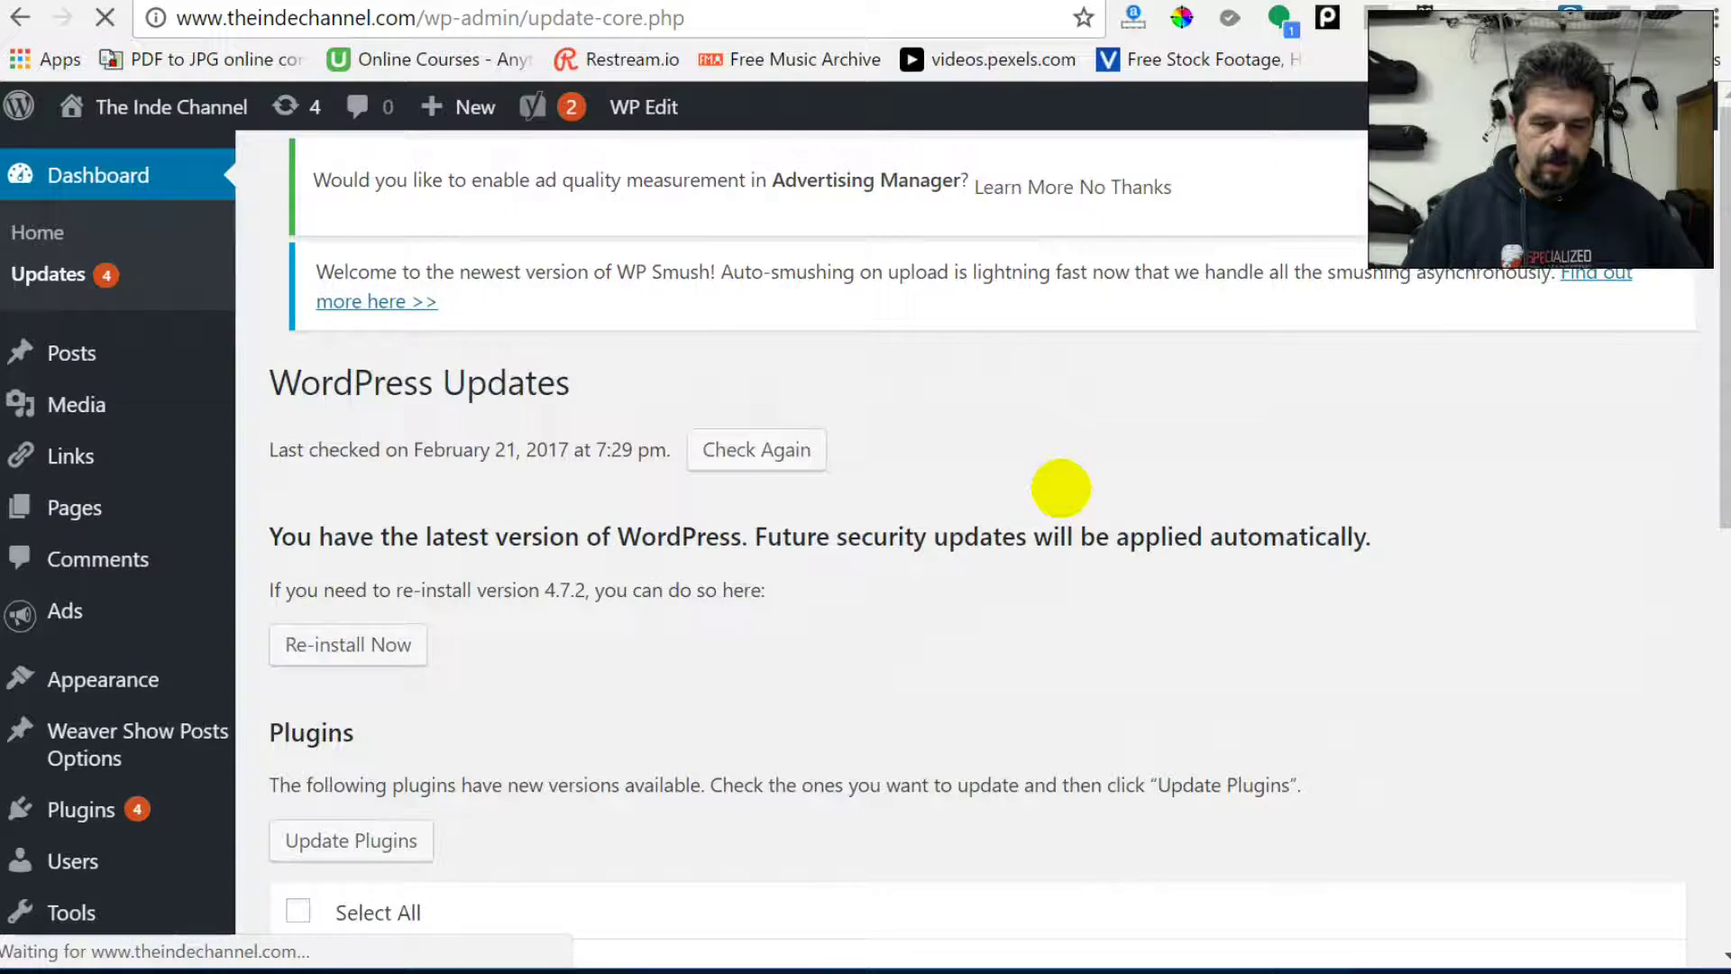
{"action": "scroll", "coordinate": [1064, 482], "scroll_direction": "down", "scroll_amount": 8}
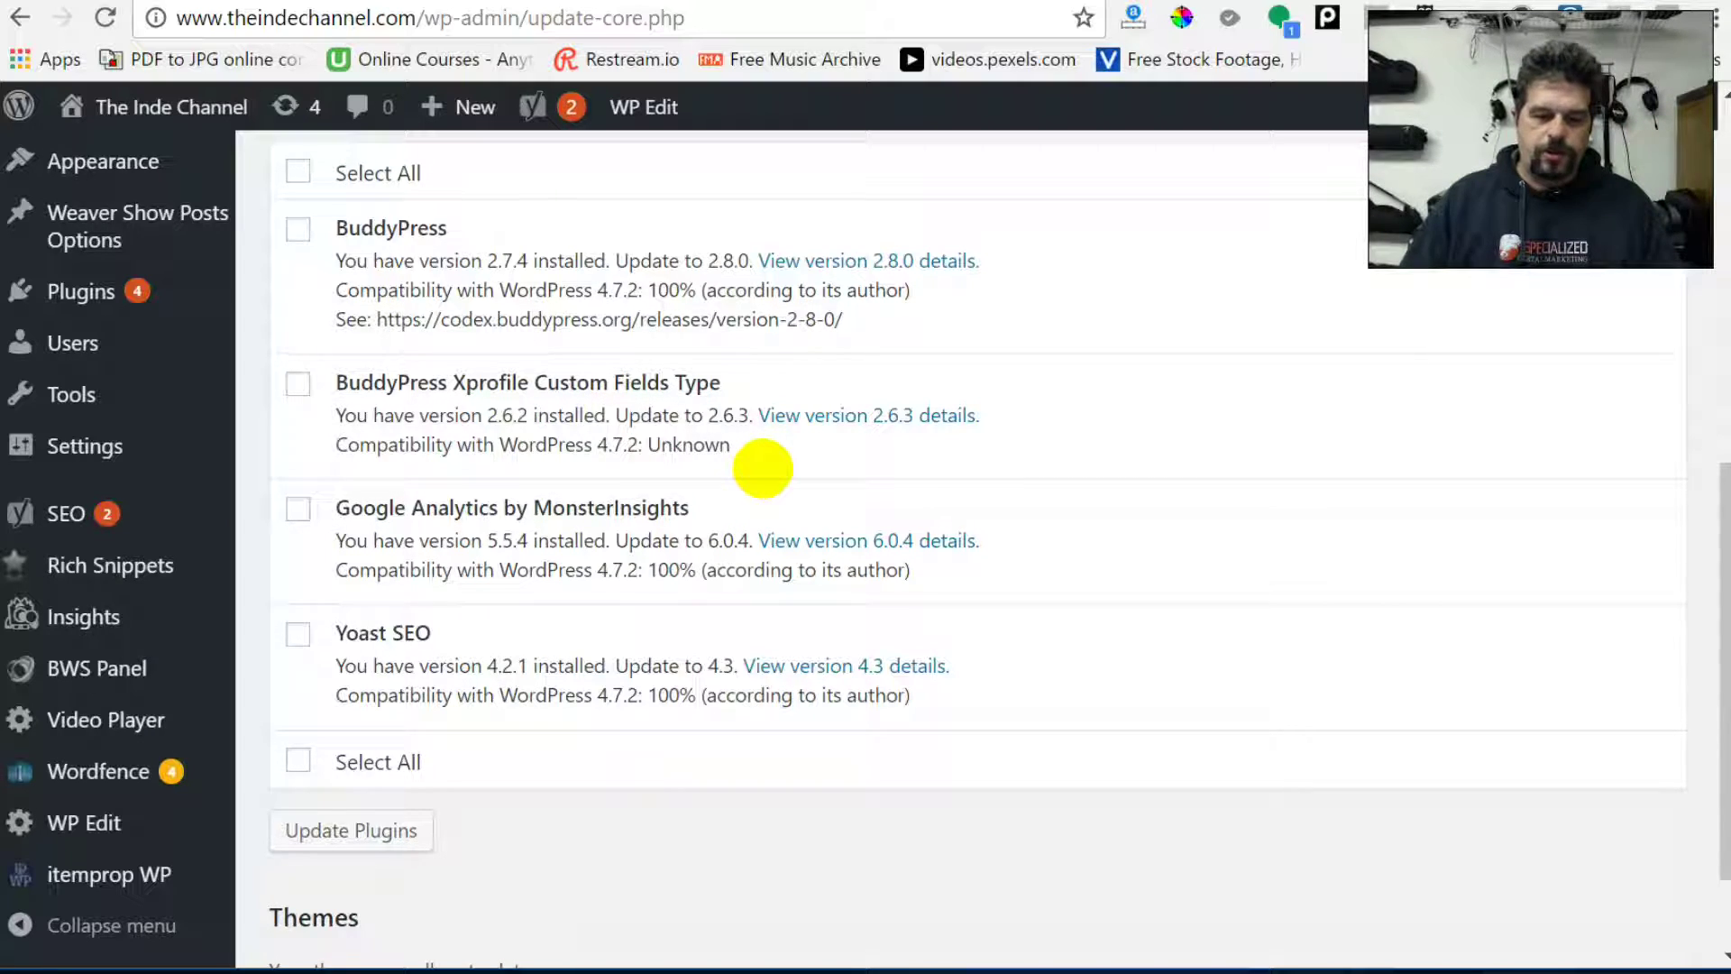
{"action": "left_click", "coordinate": [298, 383]}
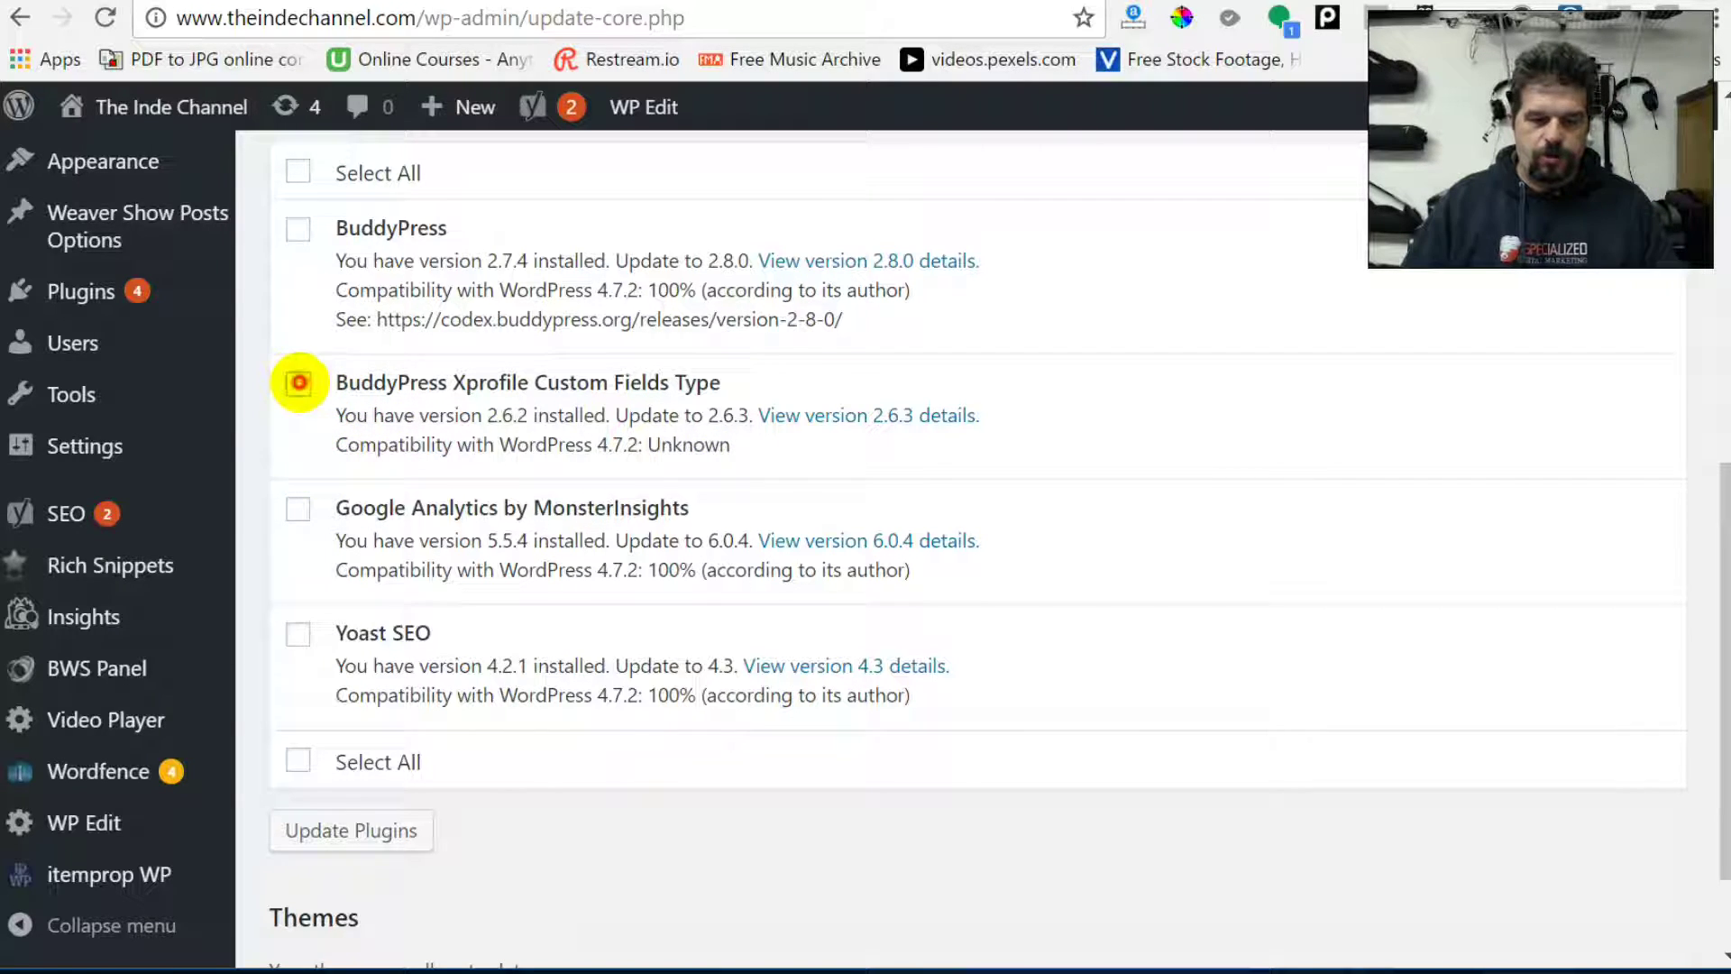
{"action": "left_click", "coordinate": [298, 229]}
{"action": "scroll", "coordinate": [448, 302], "scroll_direction": "up", "scroll_amount": 3}
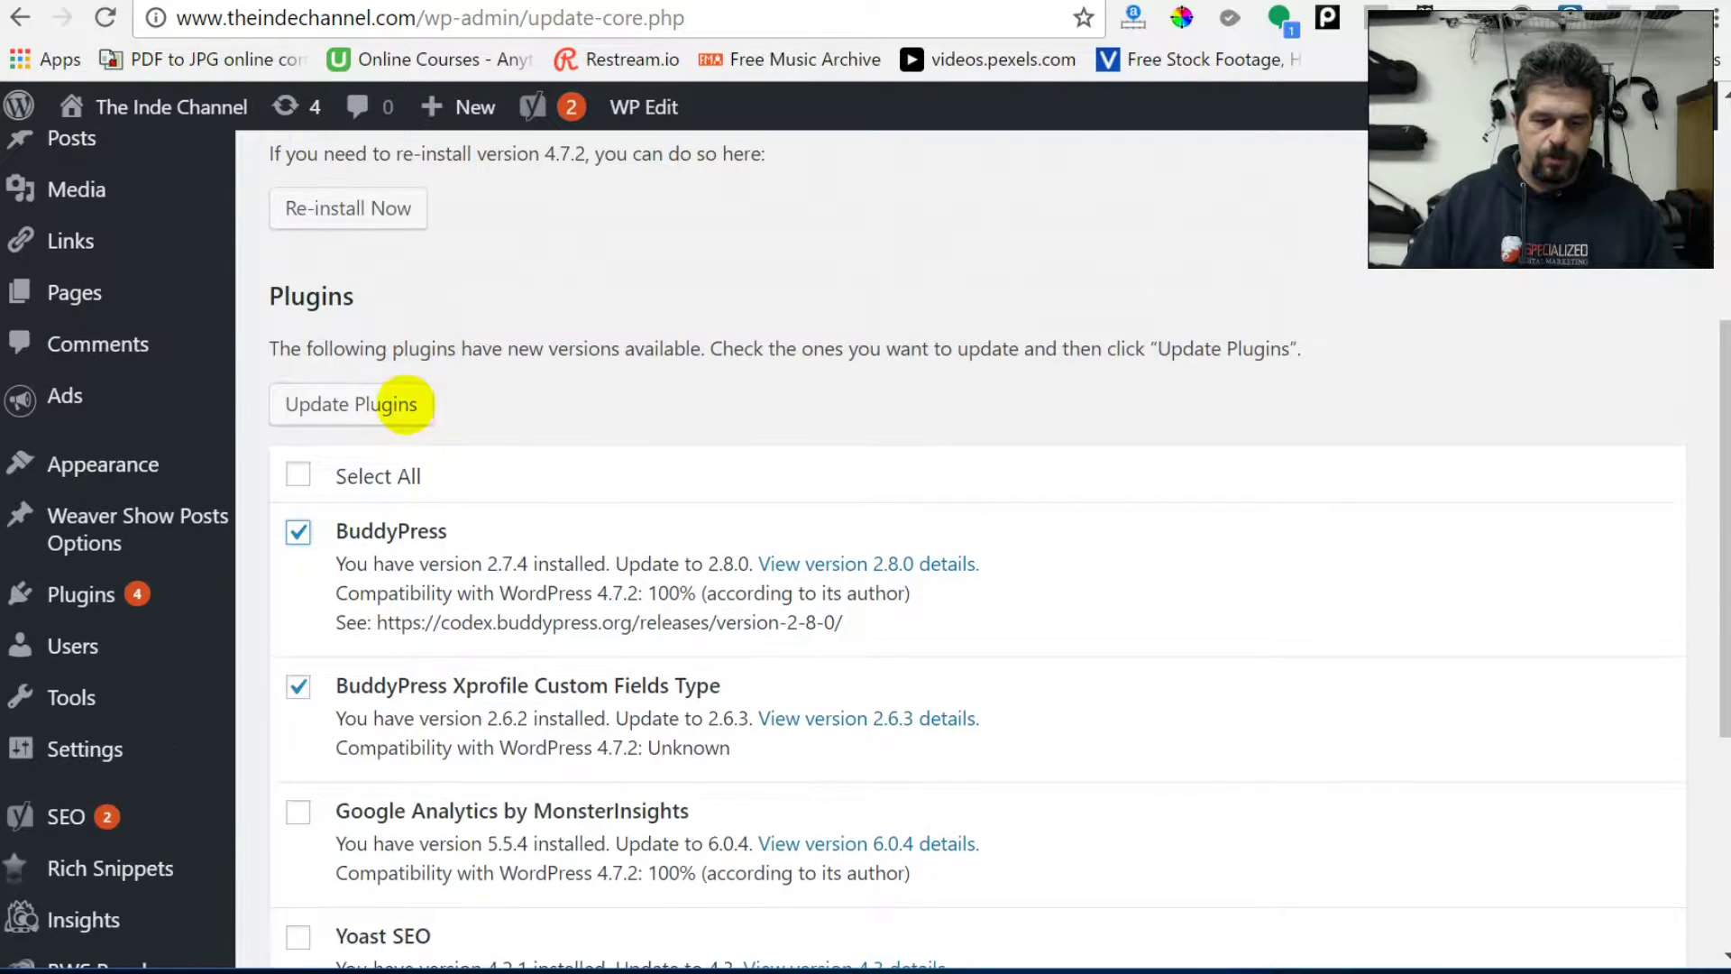
{"action": "left_click", "coordinate": [410, 397]}
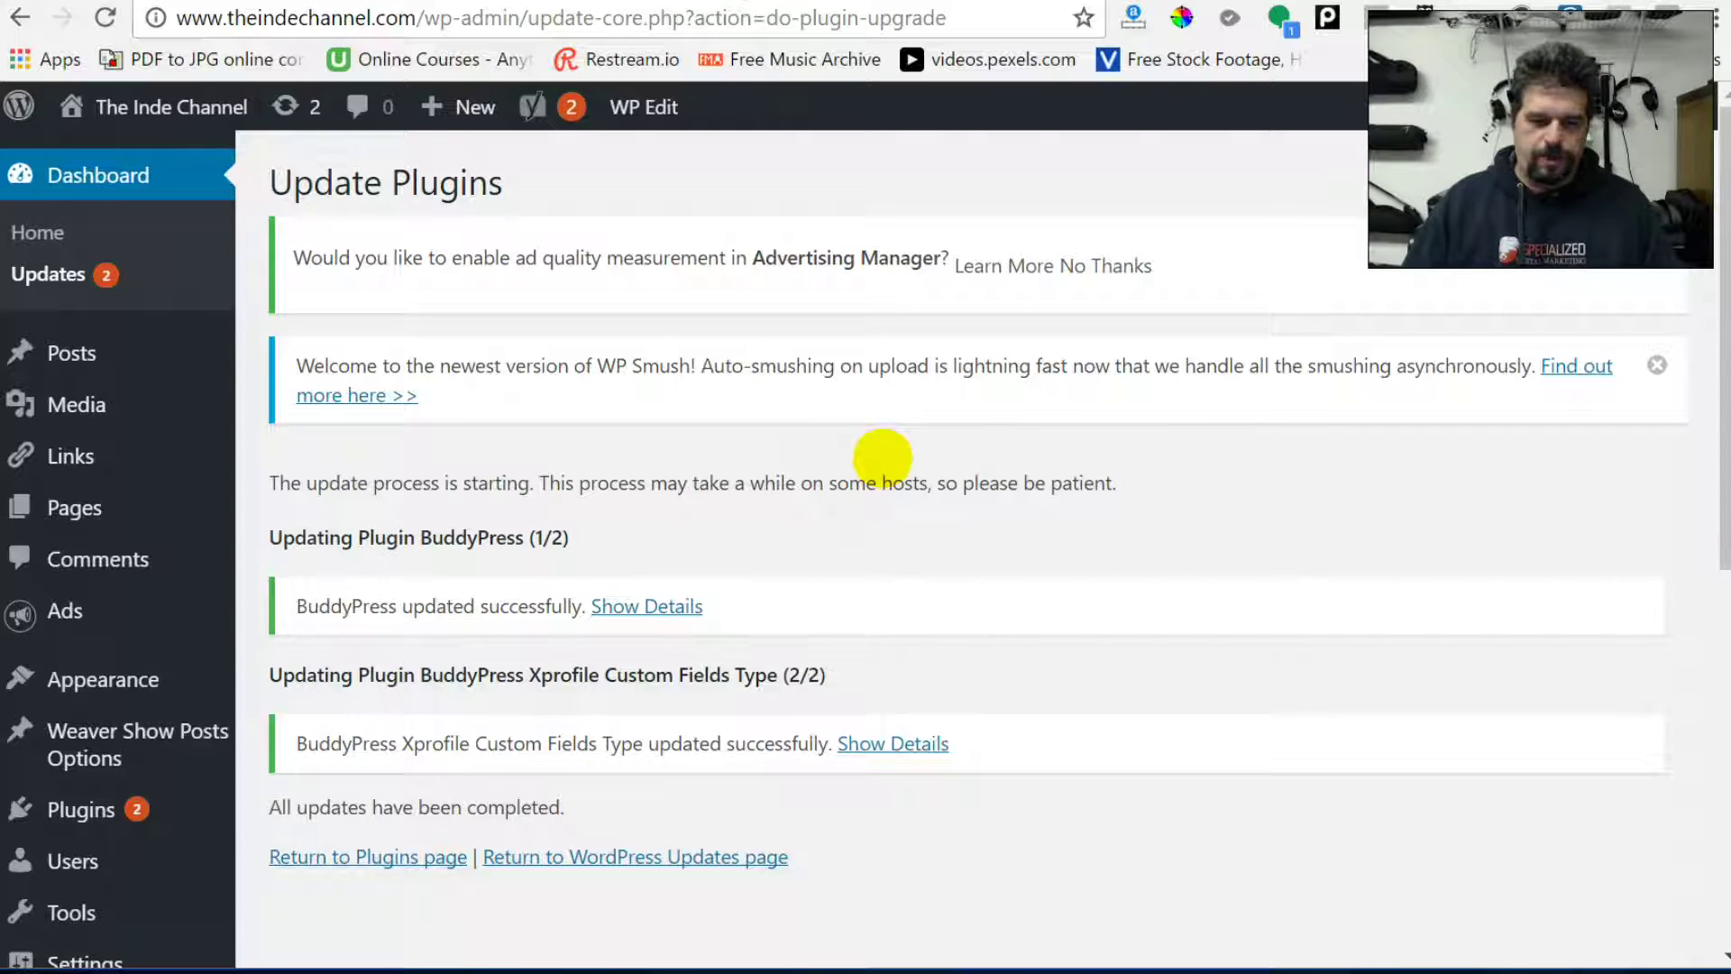
{"action": "scroll", "coordinate": [879, 457], "scroll_direction": "down", "scroll_amount": 3}
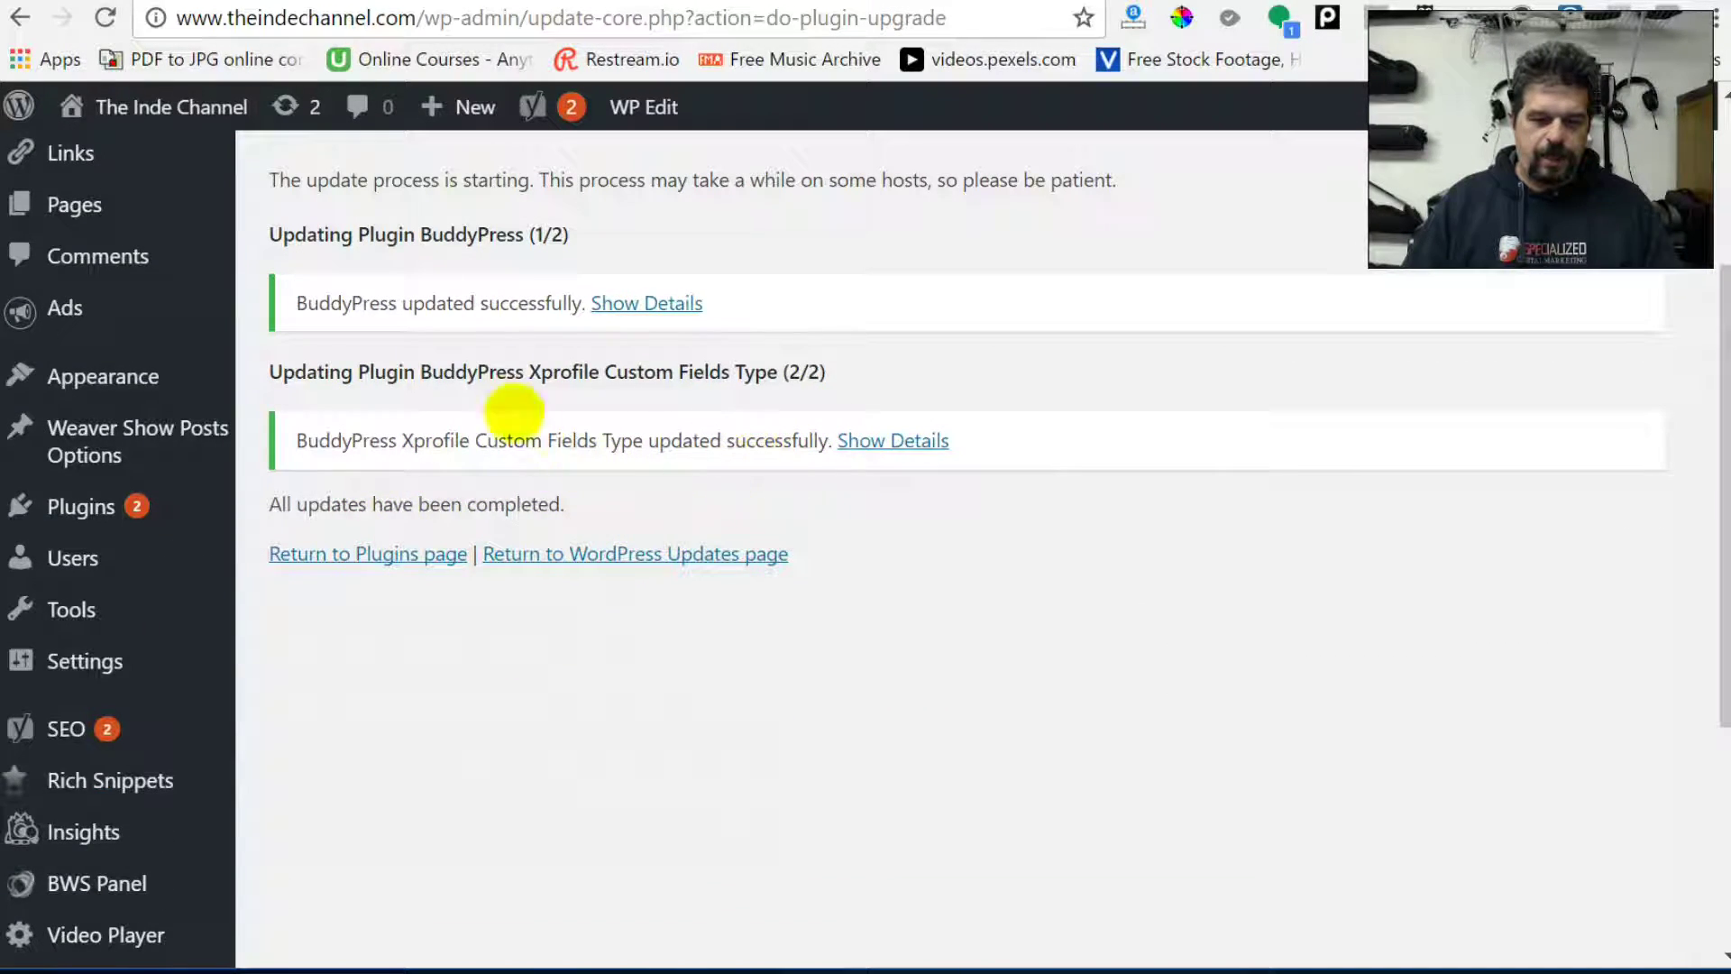
Return to the updates list and update Google Analytics by MonsterInsights to 6.0.4 and Yoast SEO to 4.3
{"action": "left_click", "coordinate": [683, 553]}
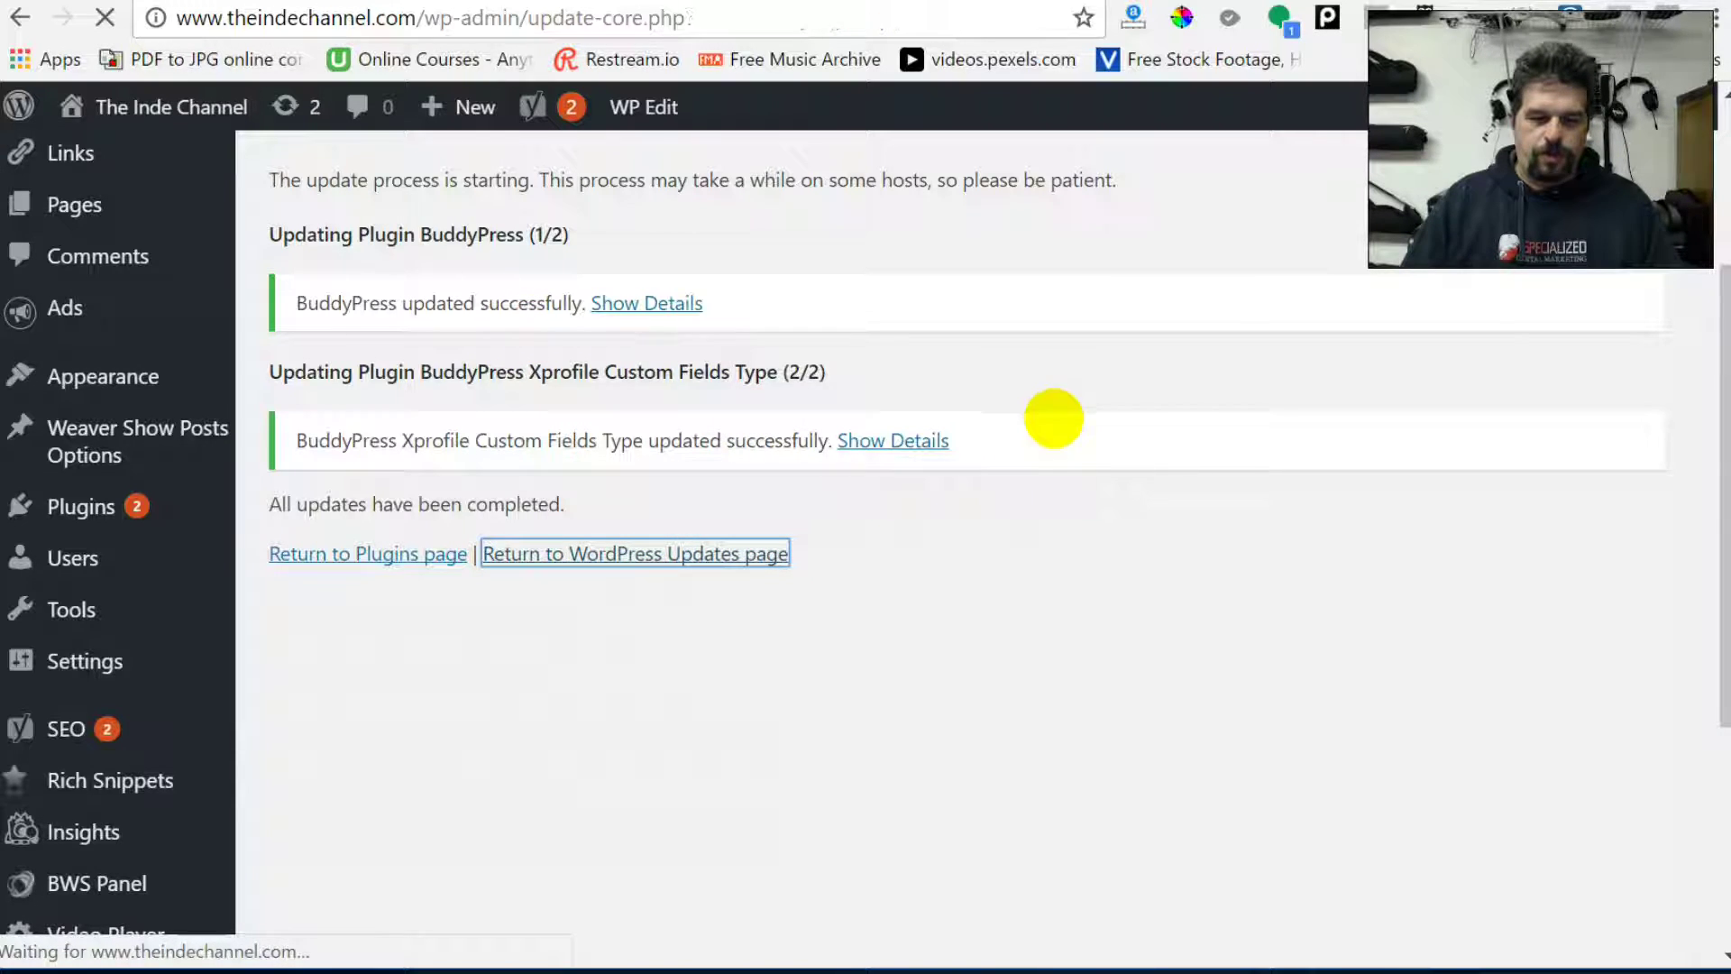
{"action": "scroll", "coordinate": [1053, 433], "scroll_direction": "down", "scroll_amount": 7}
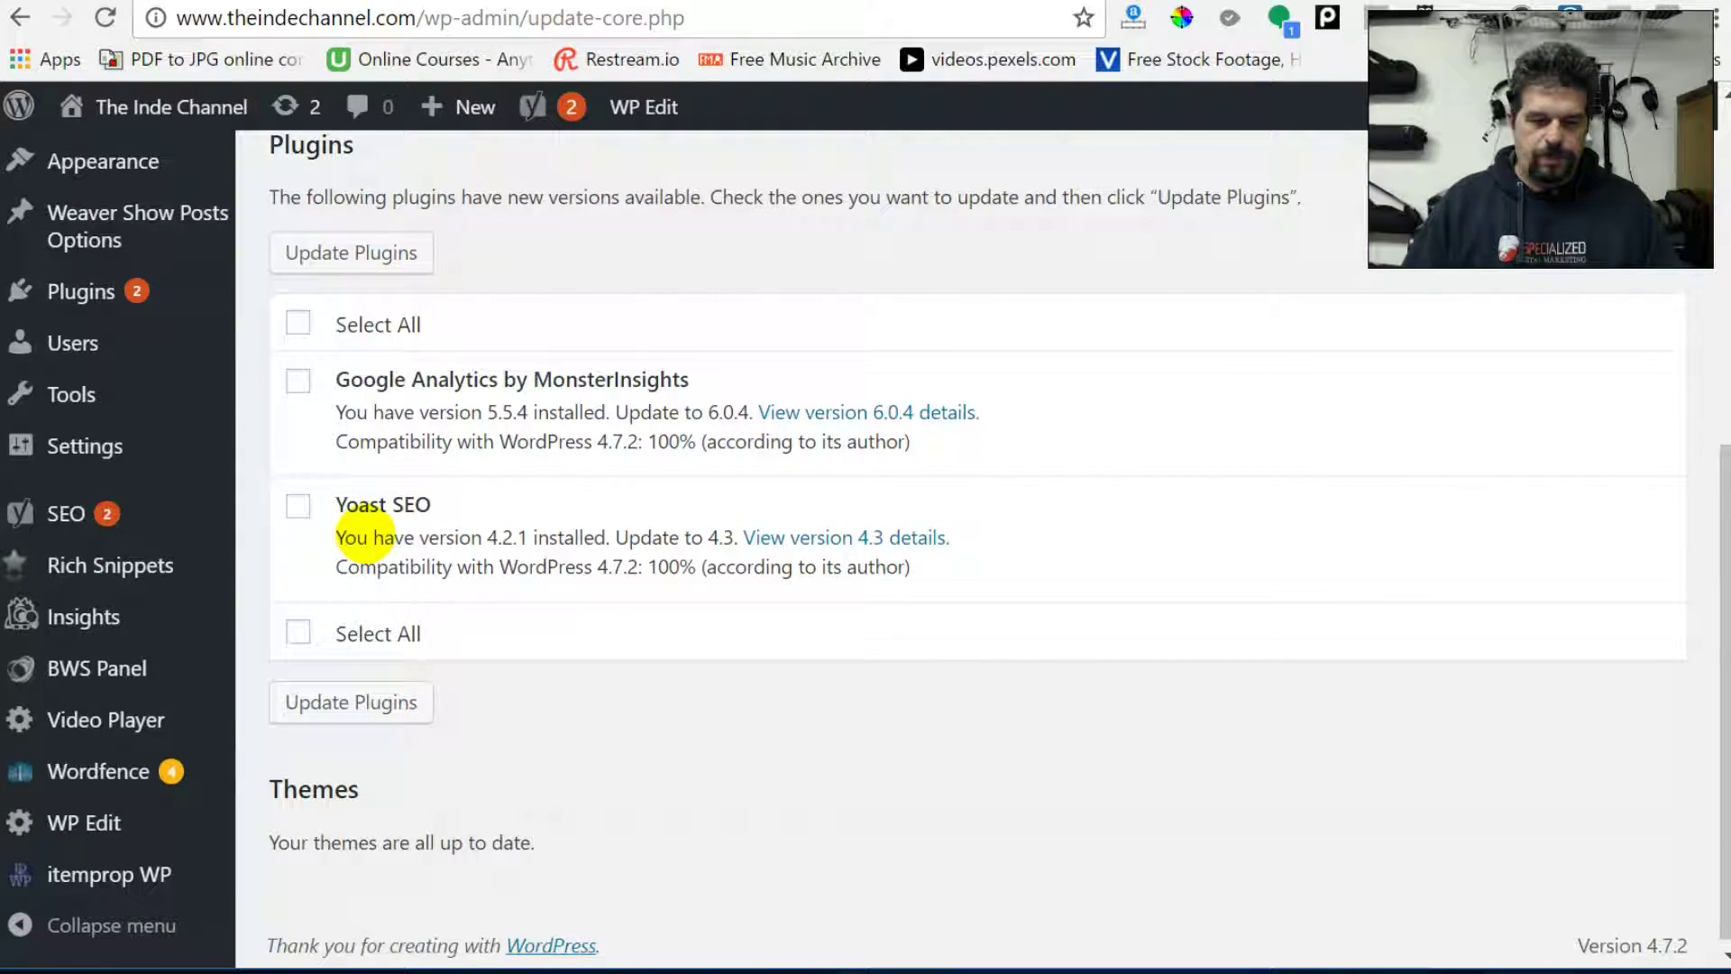
{"action": "left_click", "coordinate": [298, 506]}
{"action": "left_click", "coordinate": [298, 379]}
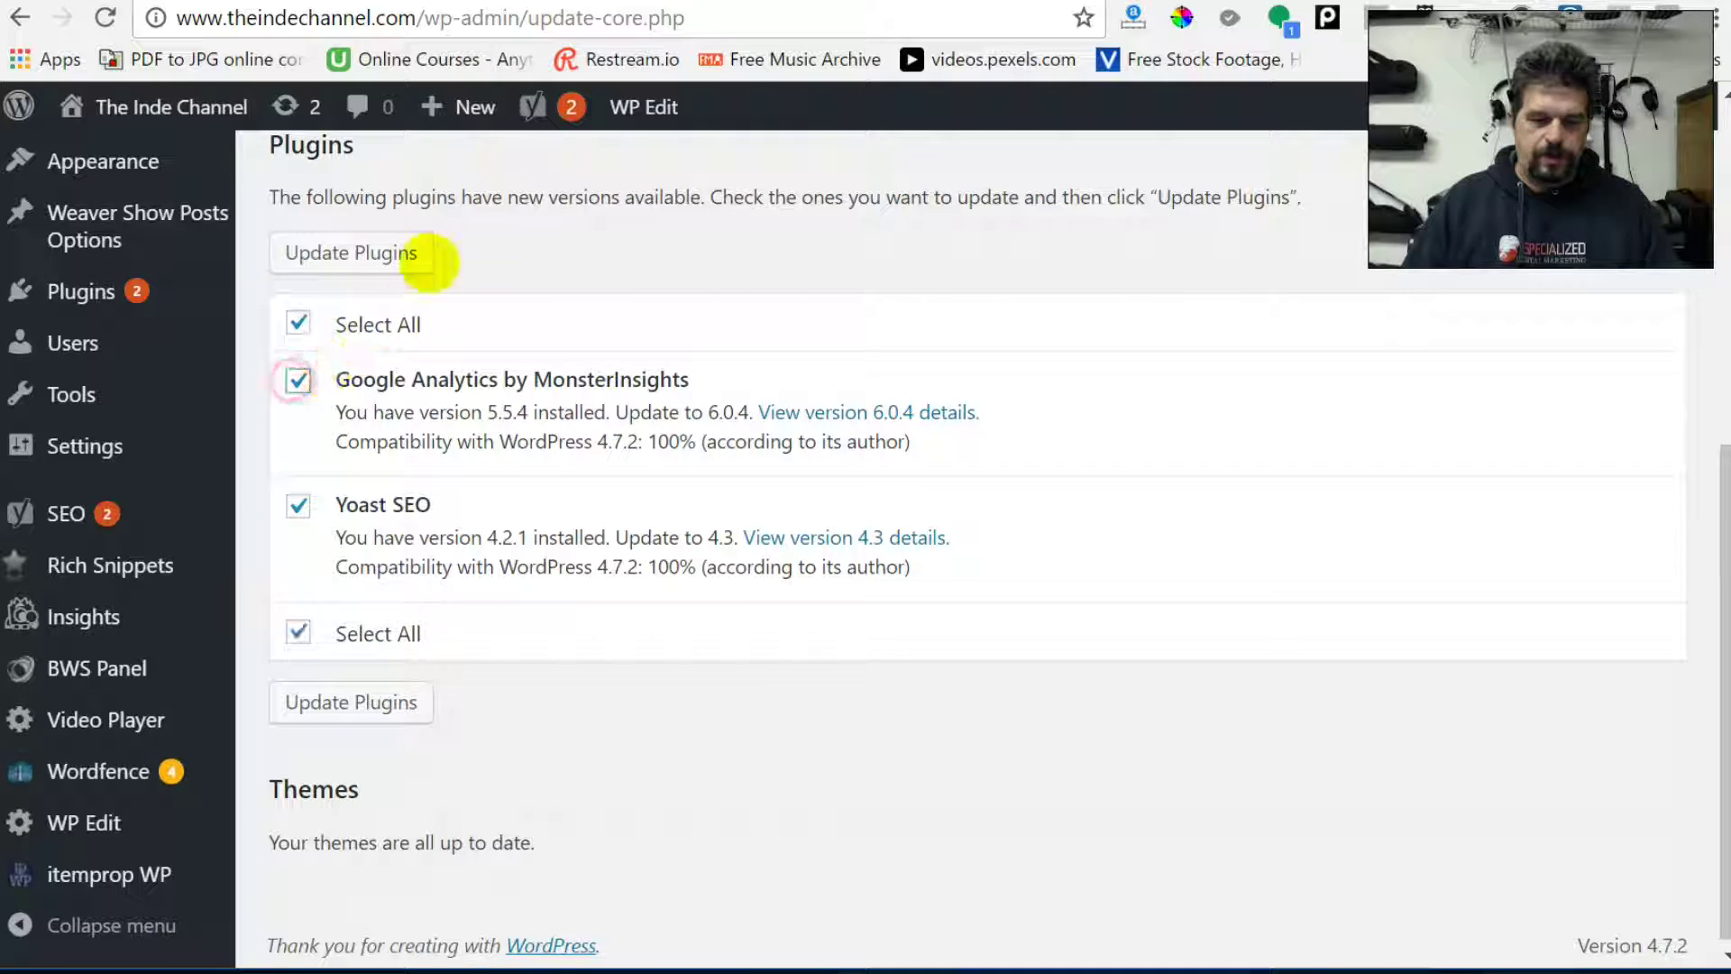
{"action": "left_click", "coordinate": [359, 253]}
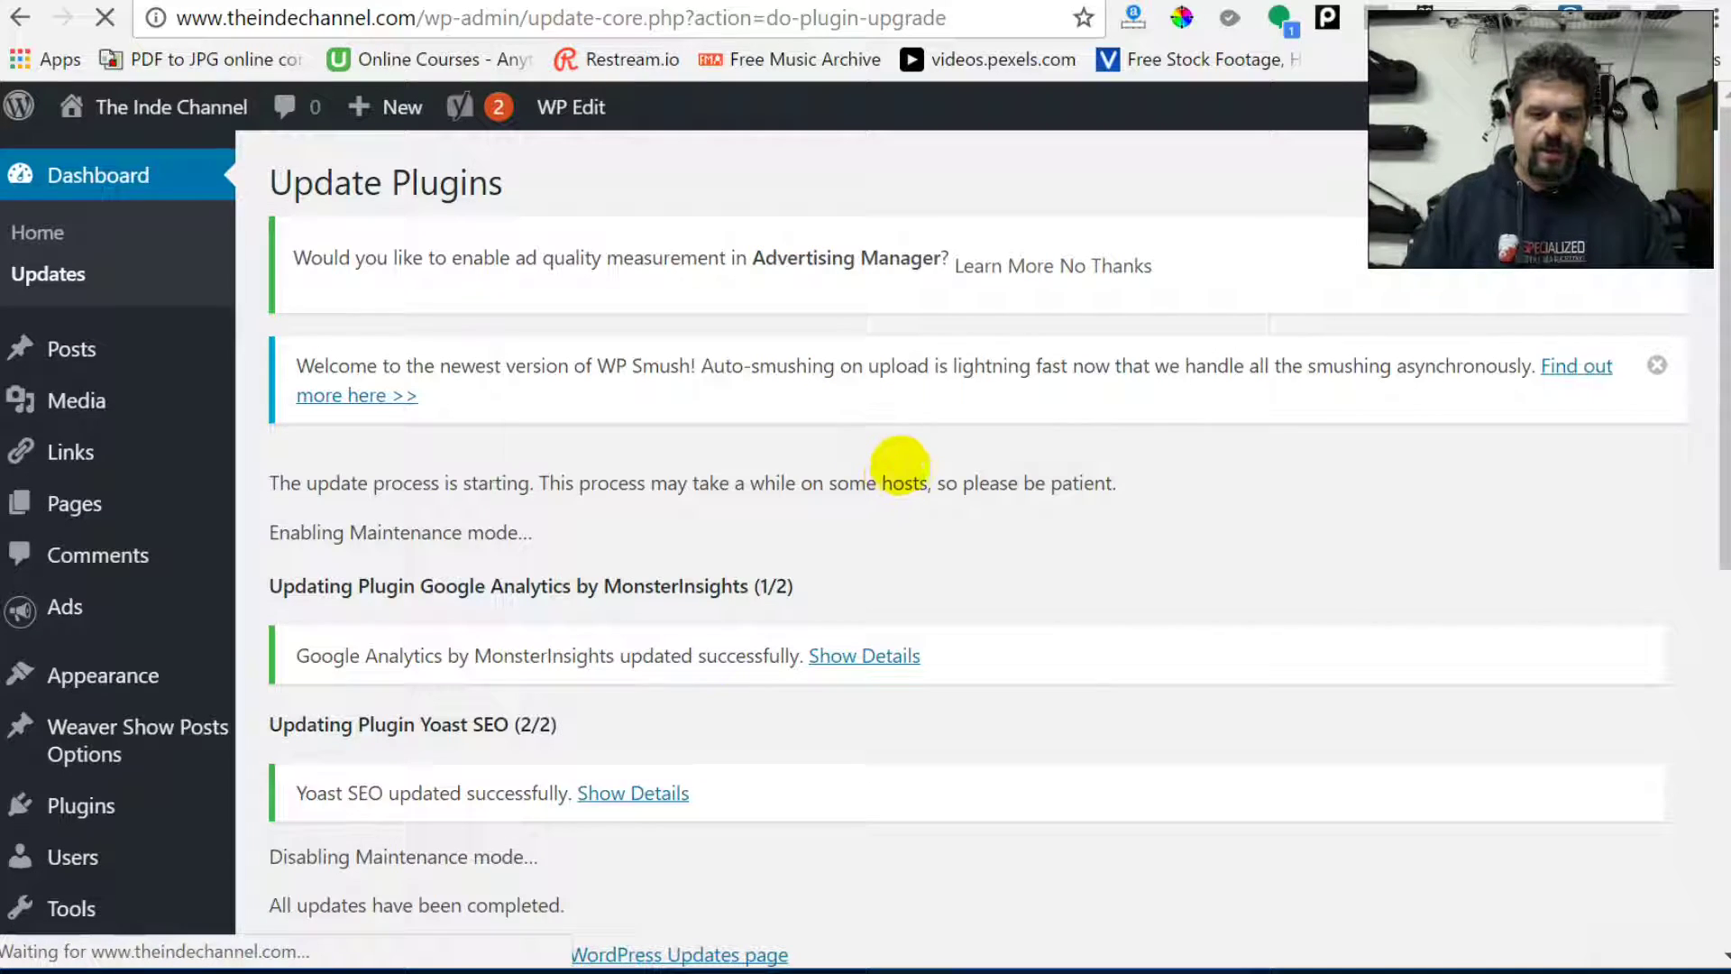
{"action": "scroll", "coordinate": [718, 385], "scroll_direction": "down", "scroll_amount": 3}
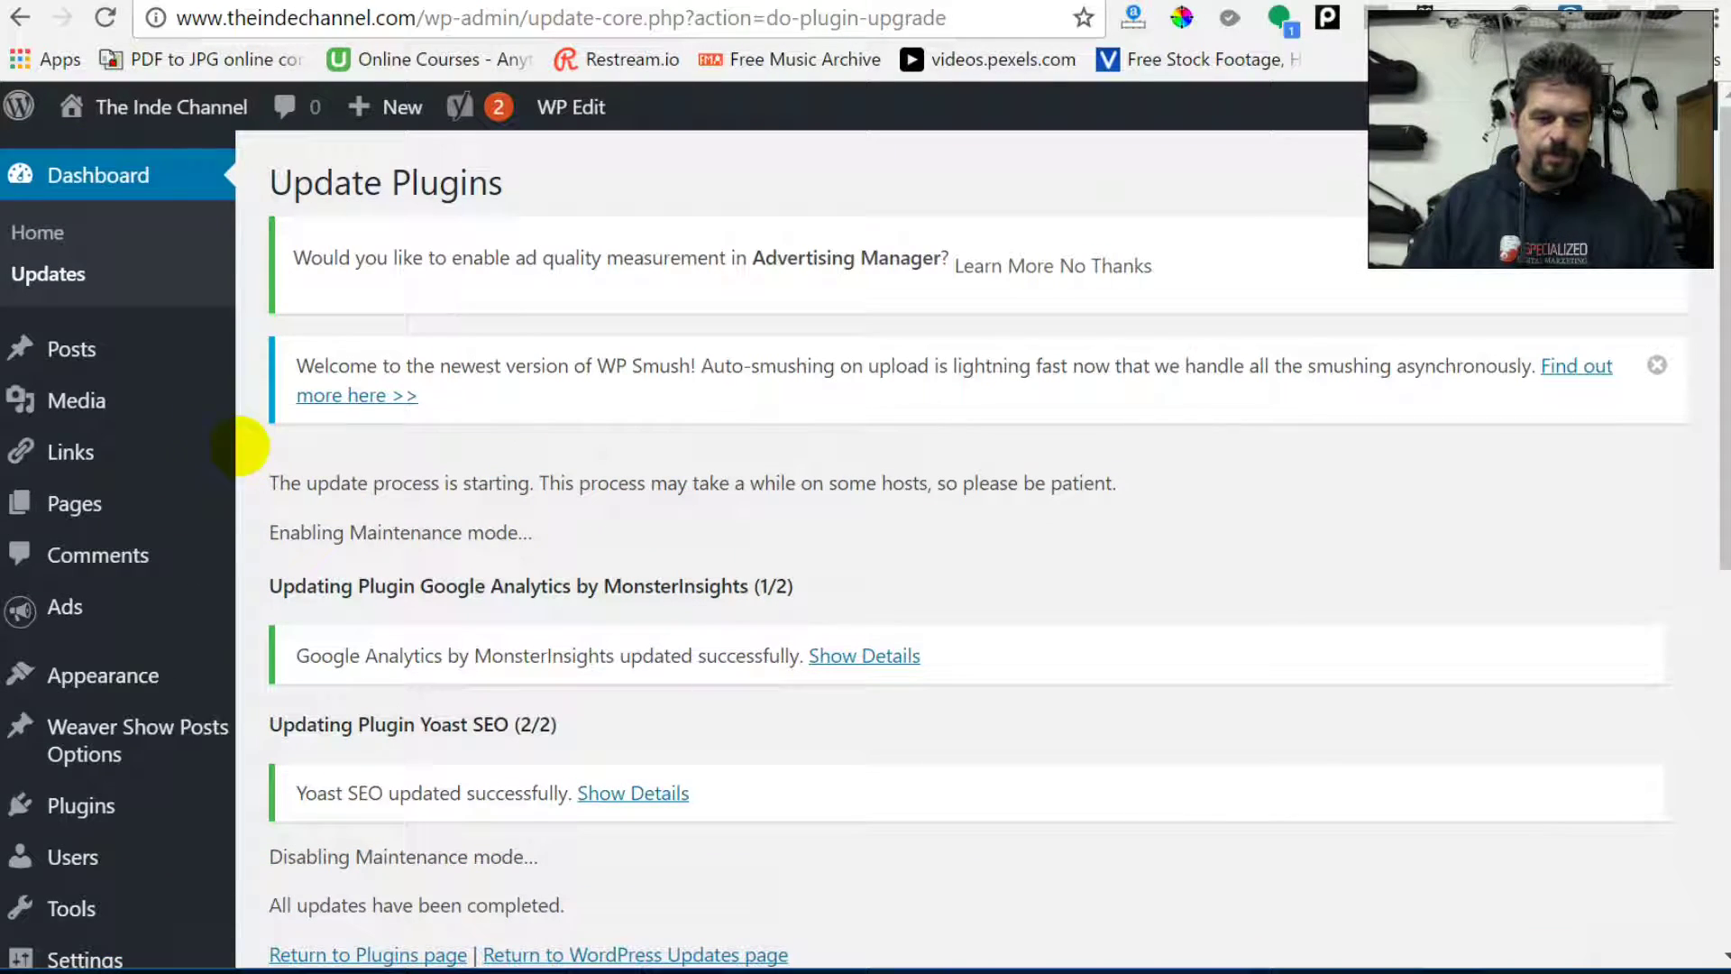
Go back to the Dashboard home, reload the public homepage and check its layout after the plugin updates
{"action": "left_click", "coordinate": [37, 232]}
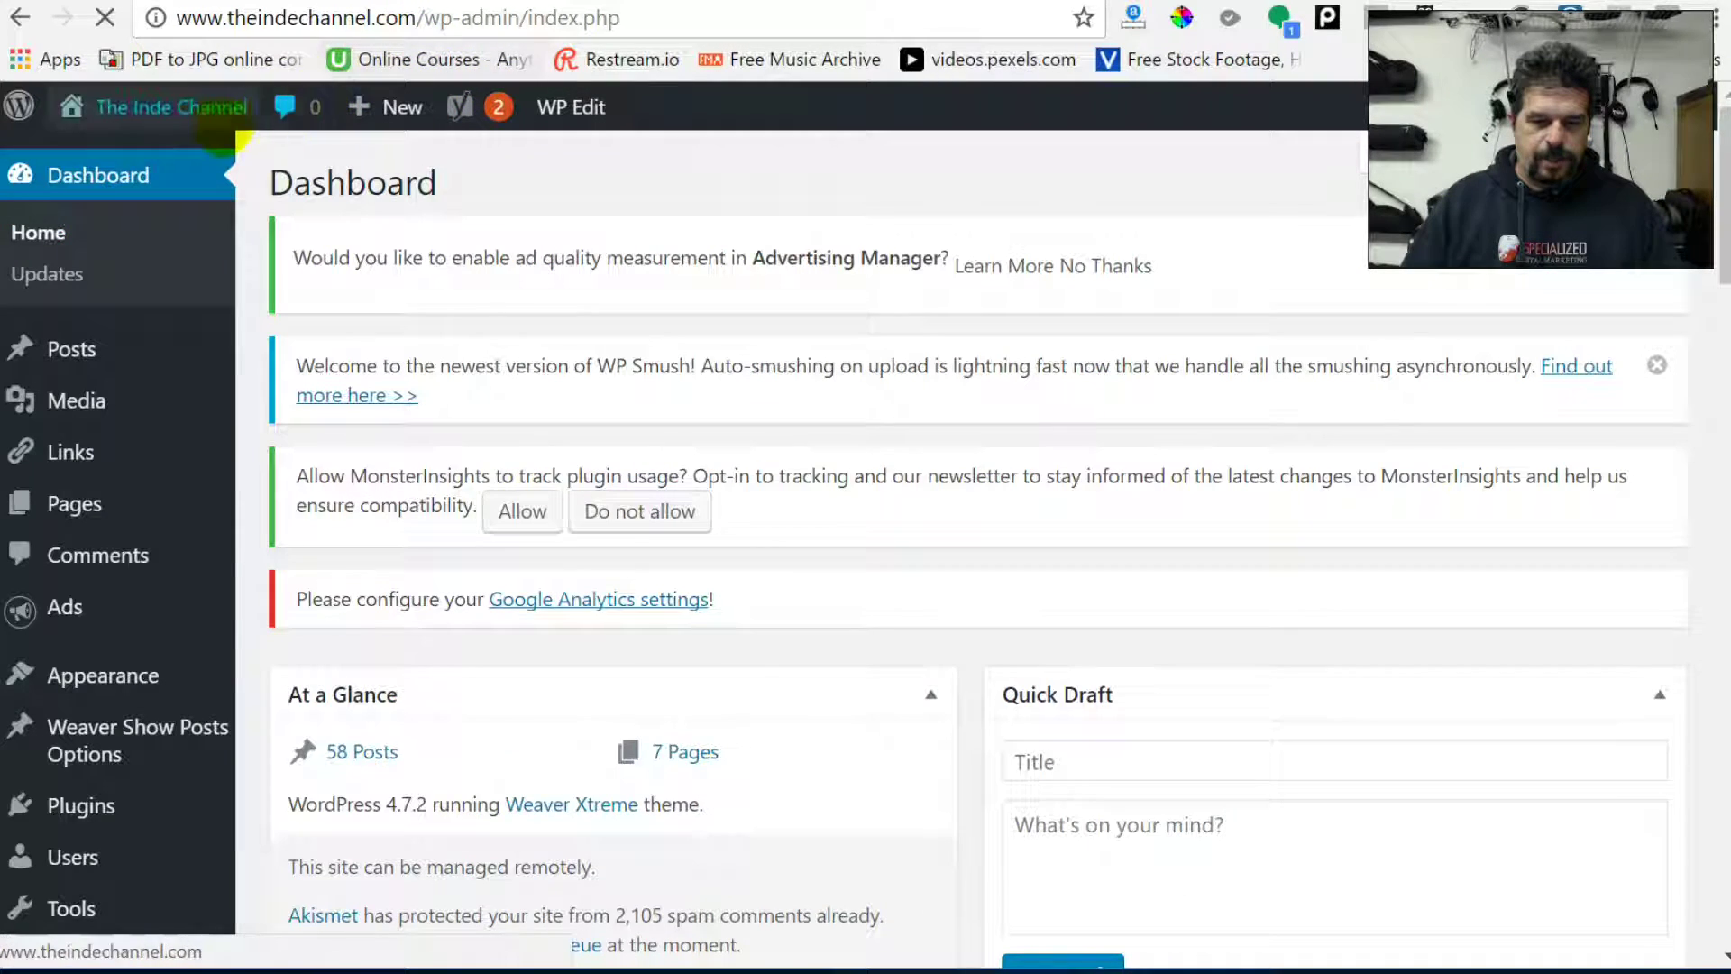
{"action": "left_click", "coordinate": [171, 107]}
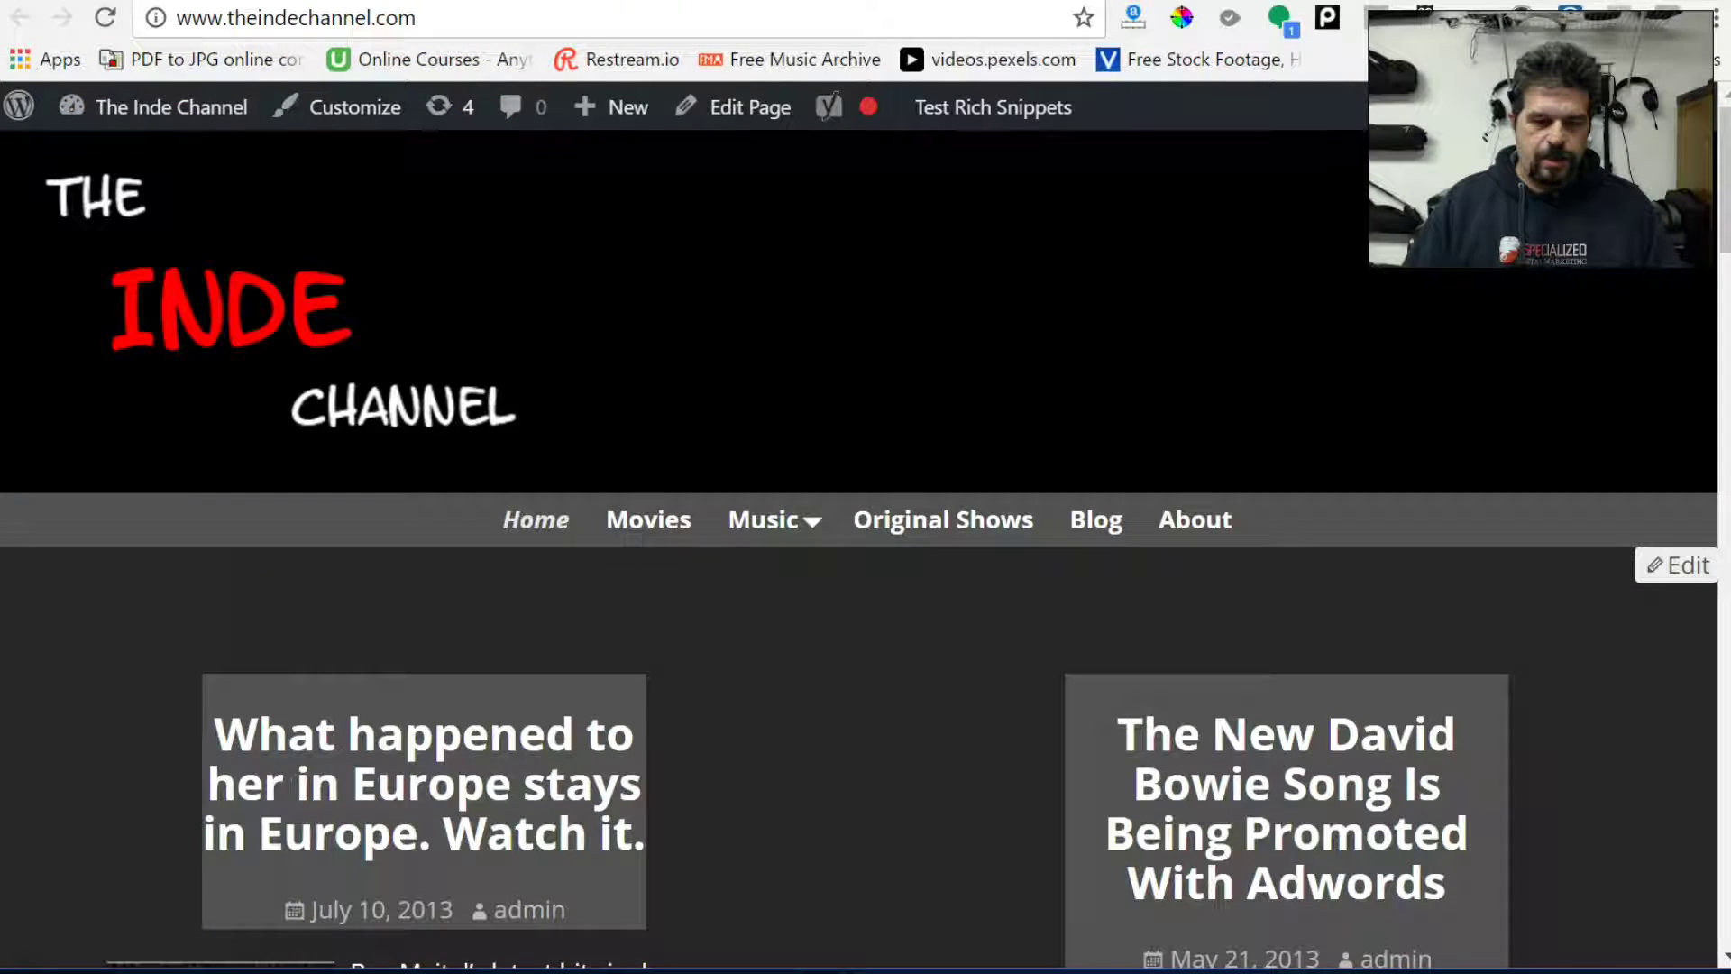
{"action": "left_click", "coordinate": [105, 17]}
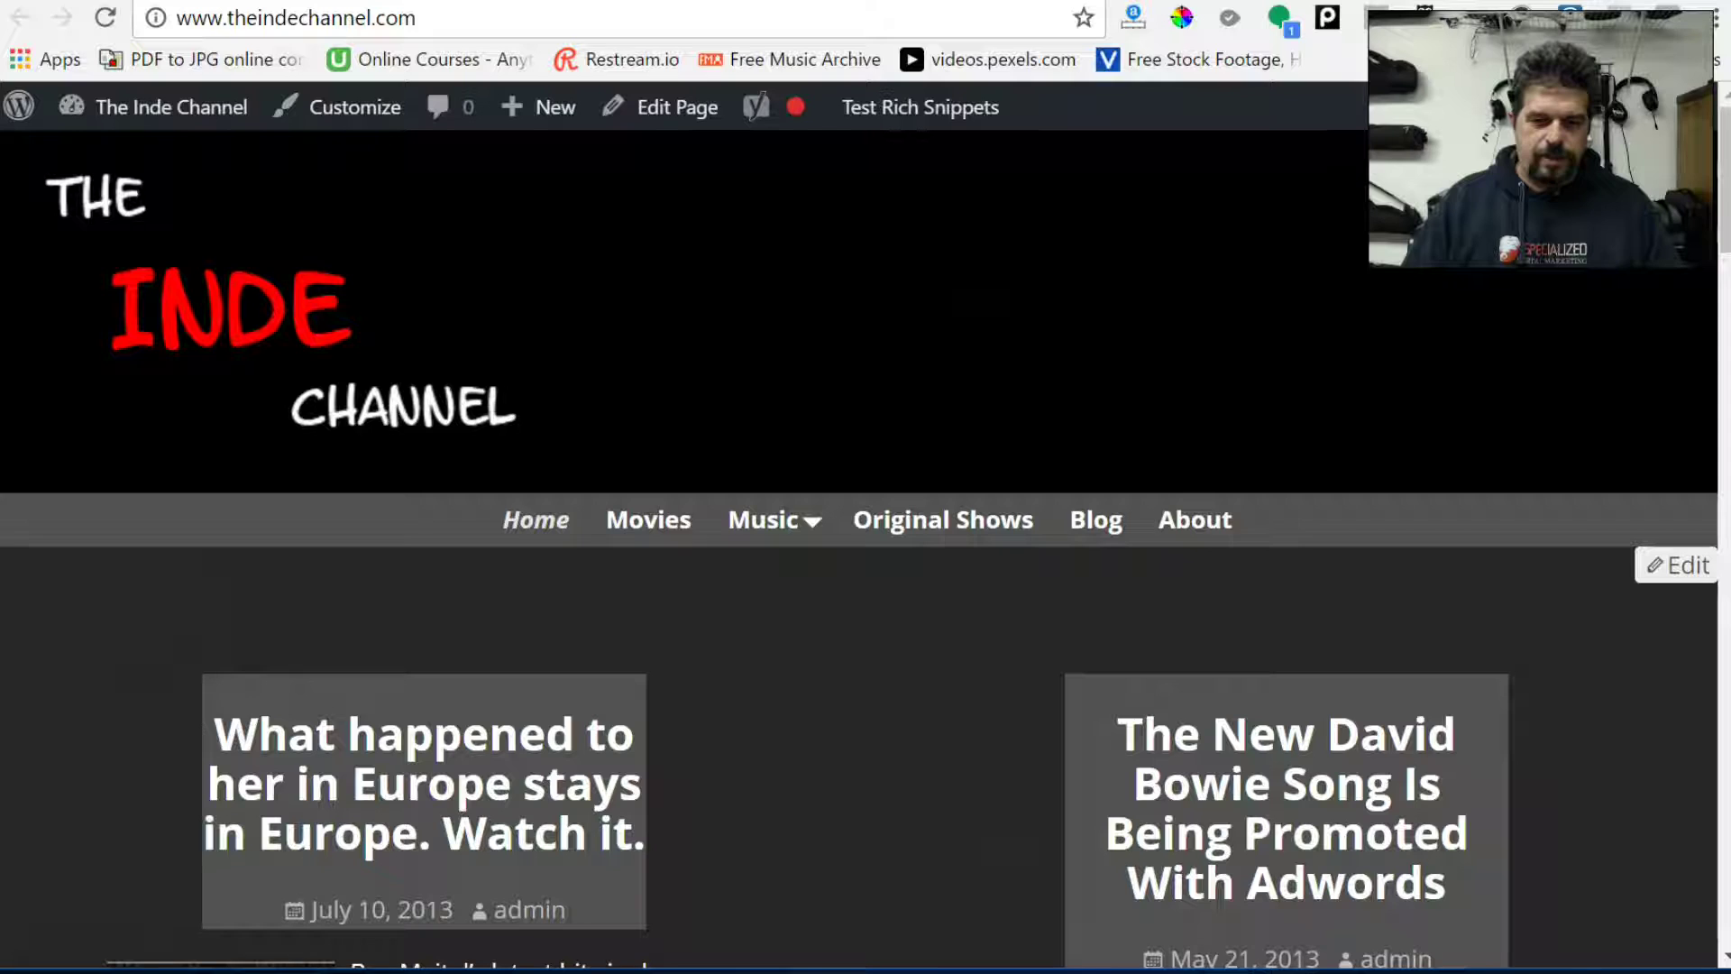
{"action": "scroll", "coordinate": [911, 355], "scroll_direction": "down", "scroll_amount": 8}
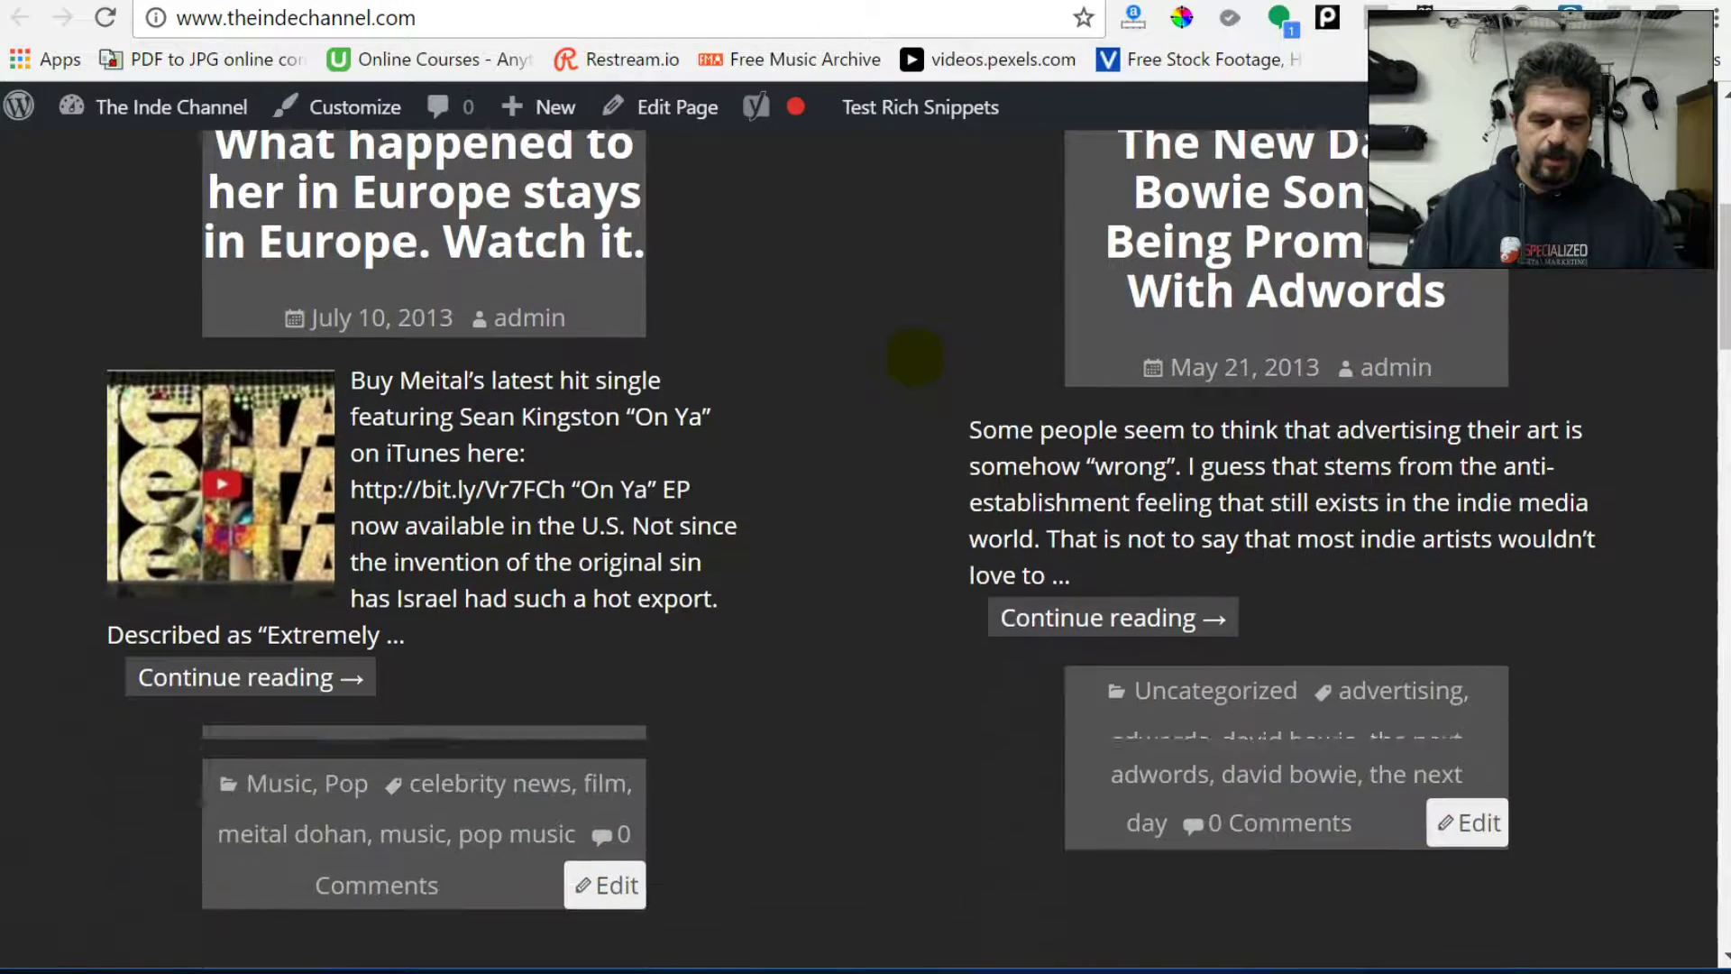
{"action": "scroll", "coordinate": [947, 374], "scroll_direction": "up", "scroll_amount": 8}
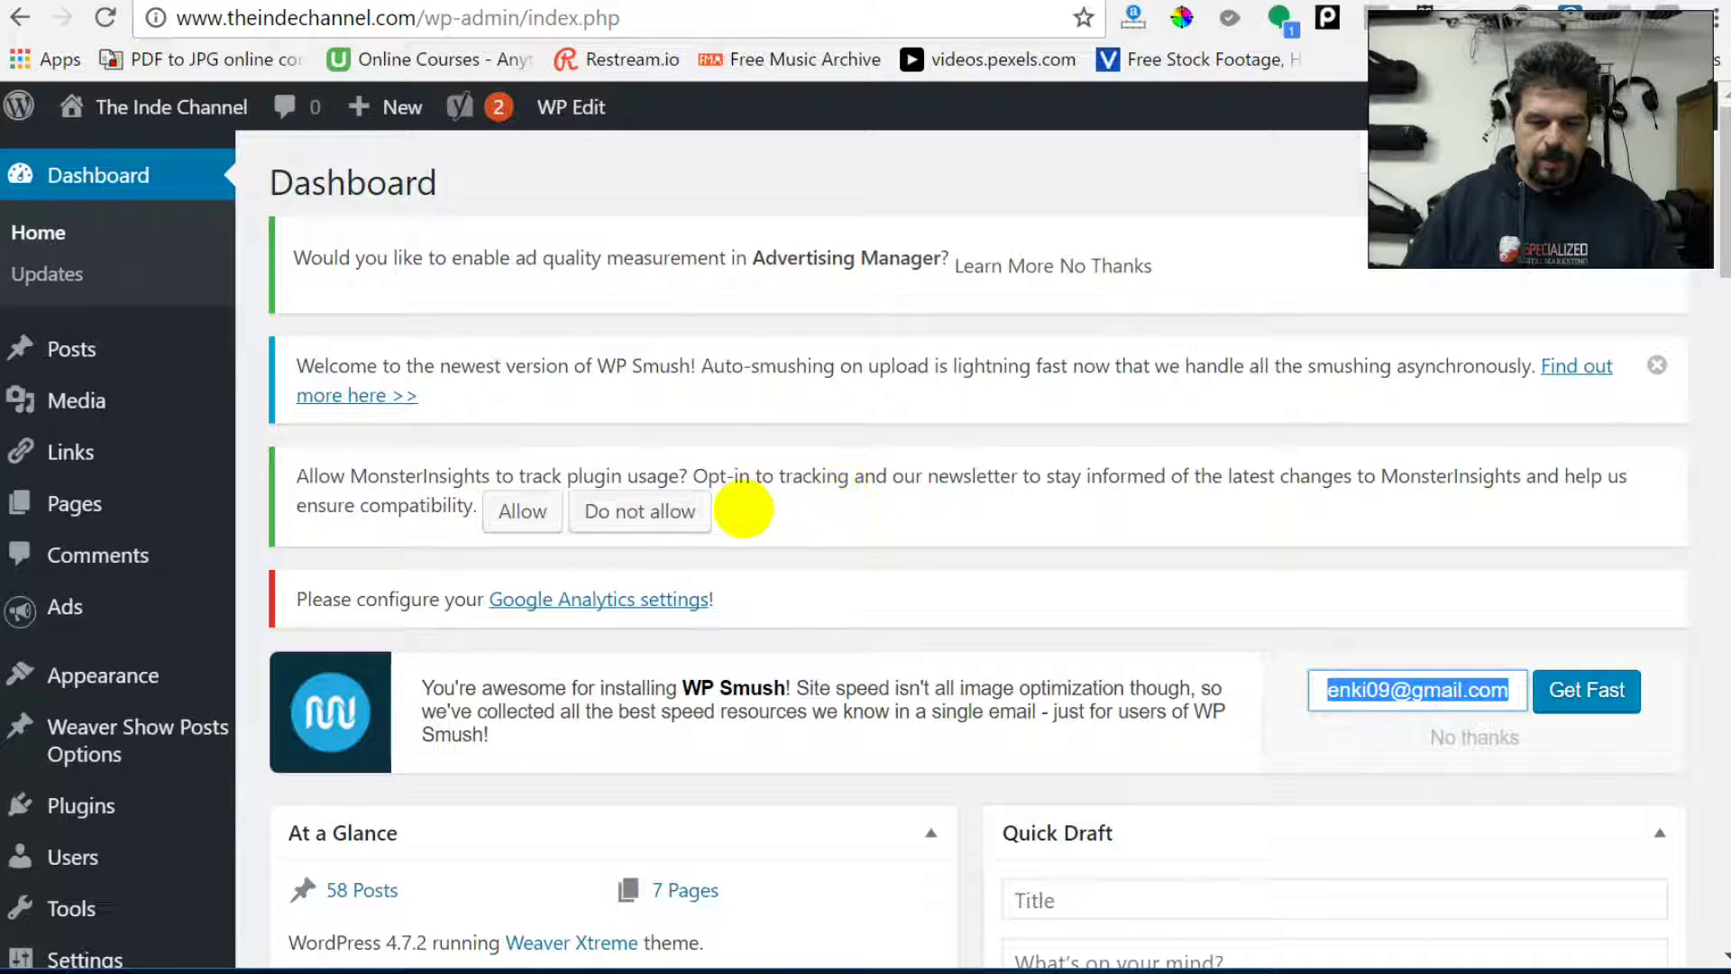
Allow MonsterInsights to track plugin usage from the Dashboard notice
{"action": "left_click", "coordinate": [522, 518]}
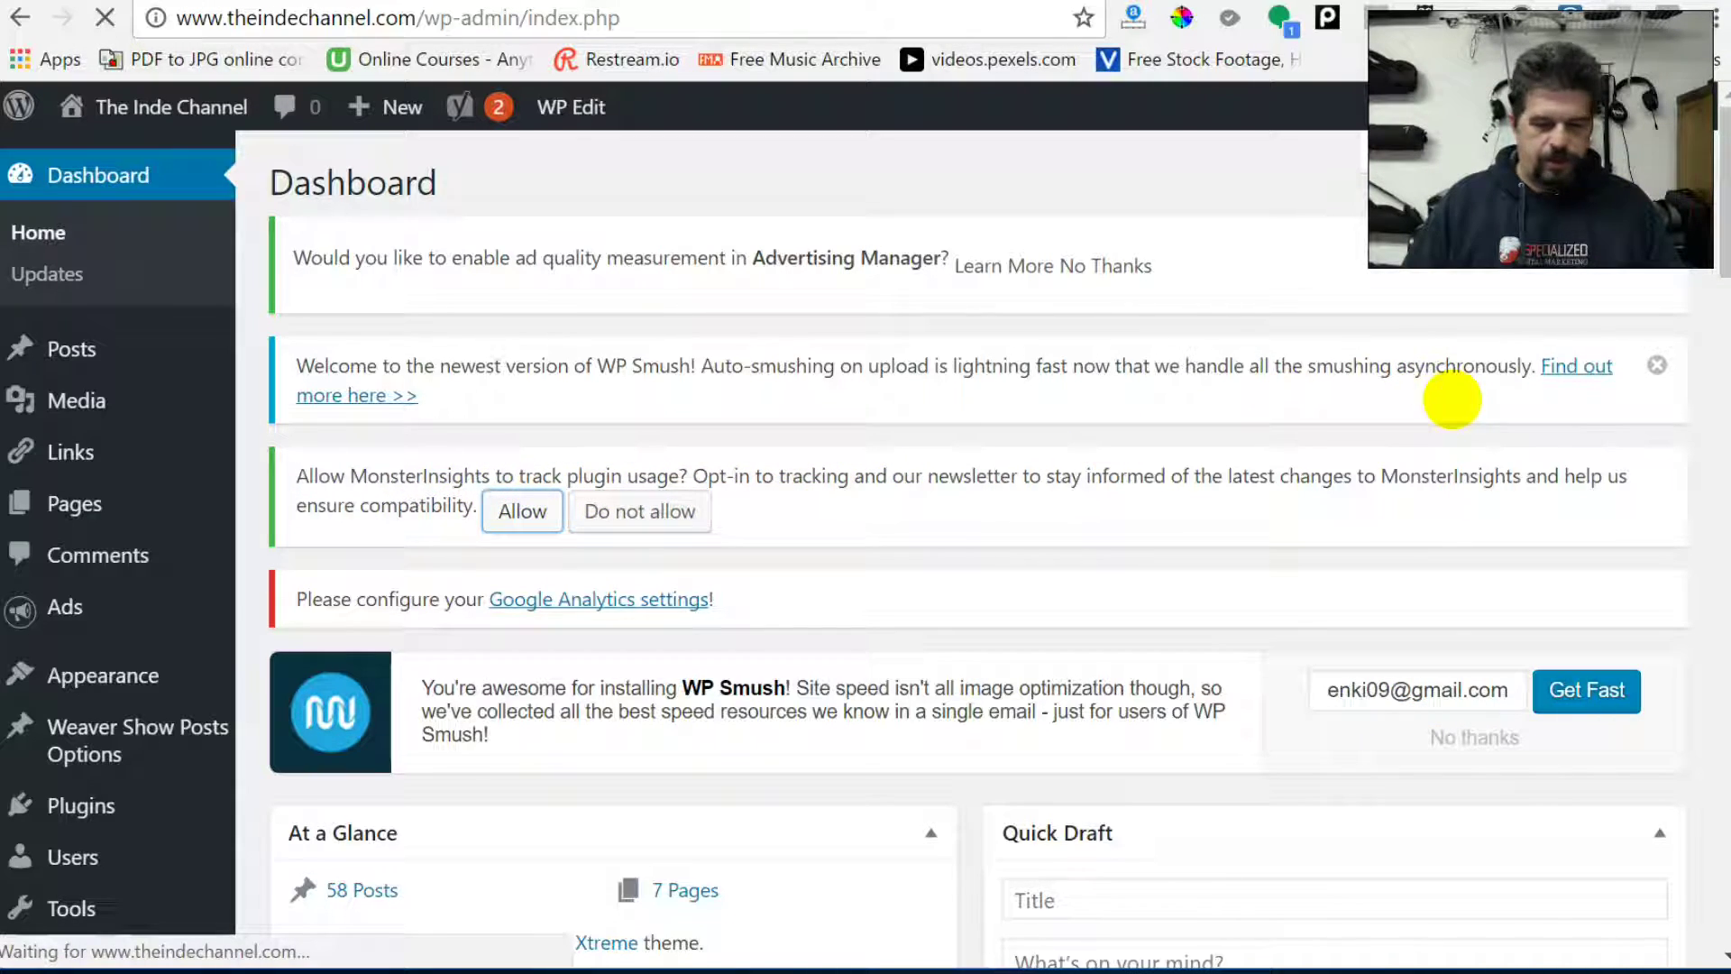